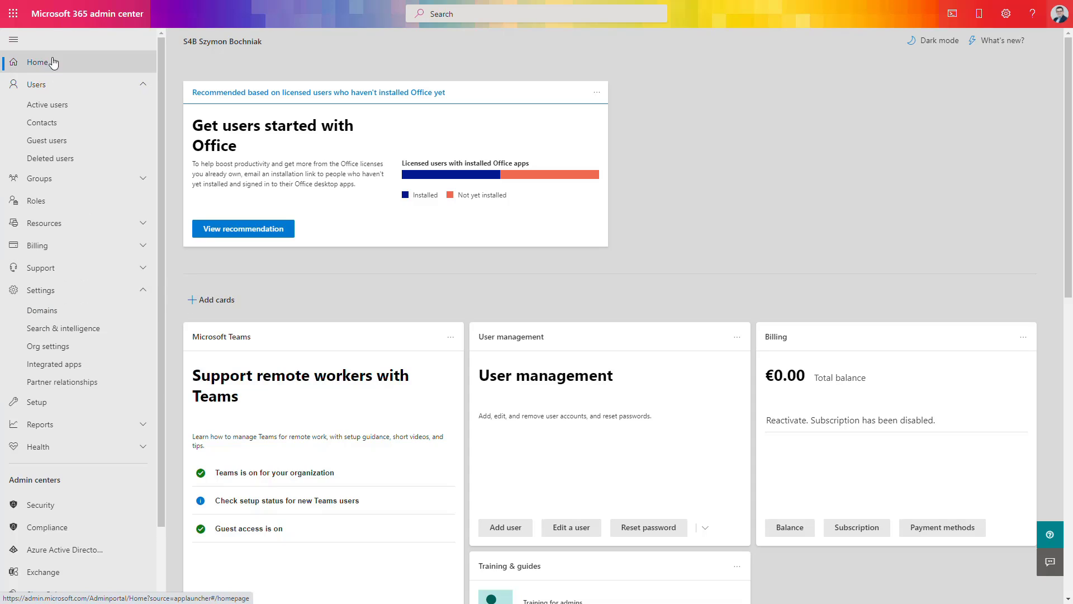
- Go to Settings > Org settings to list the organization's services
click(96, 351)
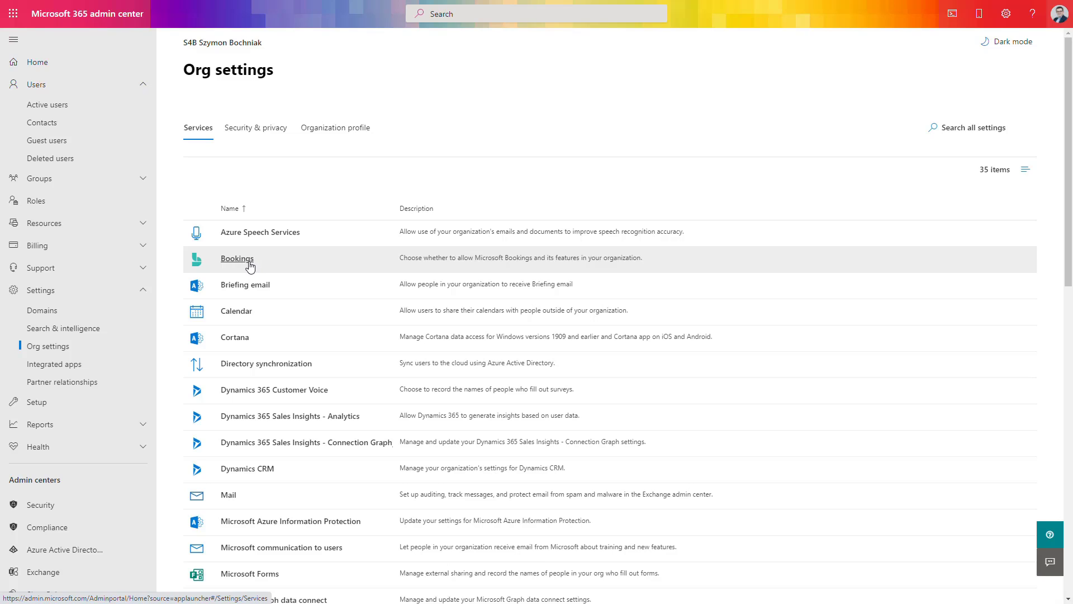
click(237, 259)
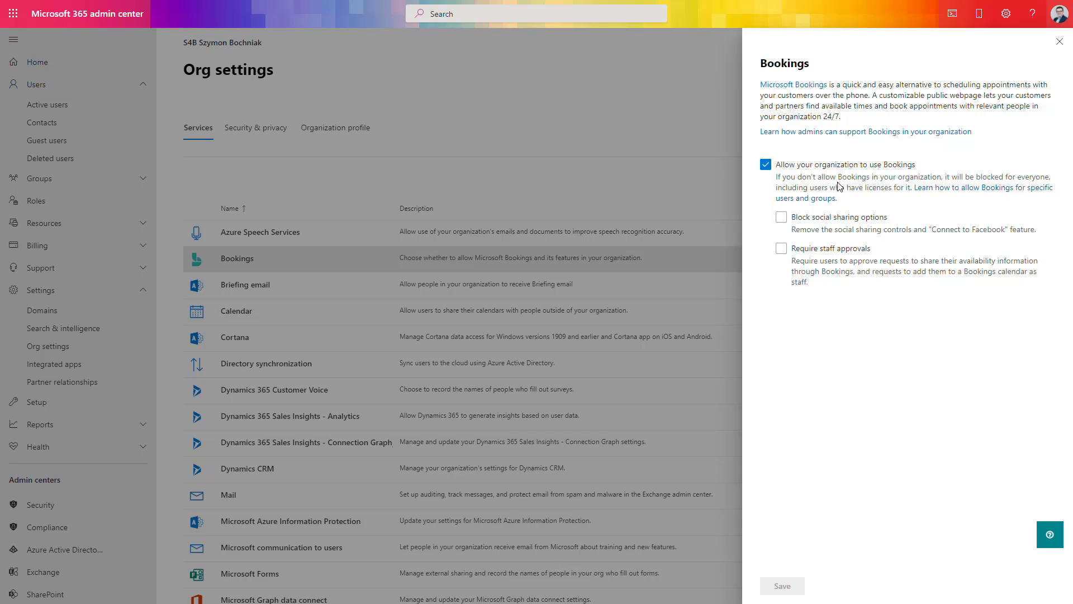
click(1059, 41)
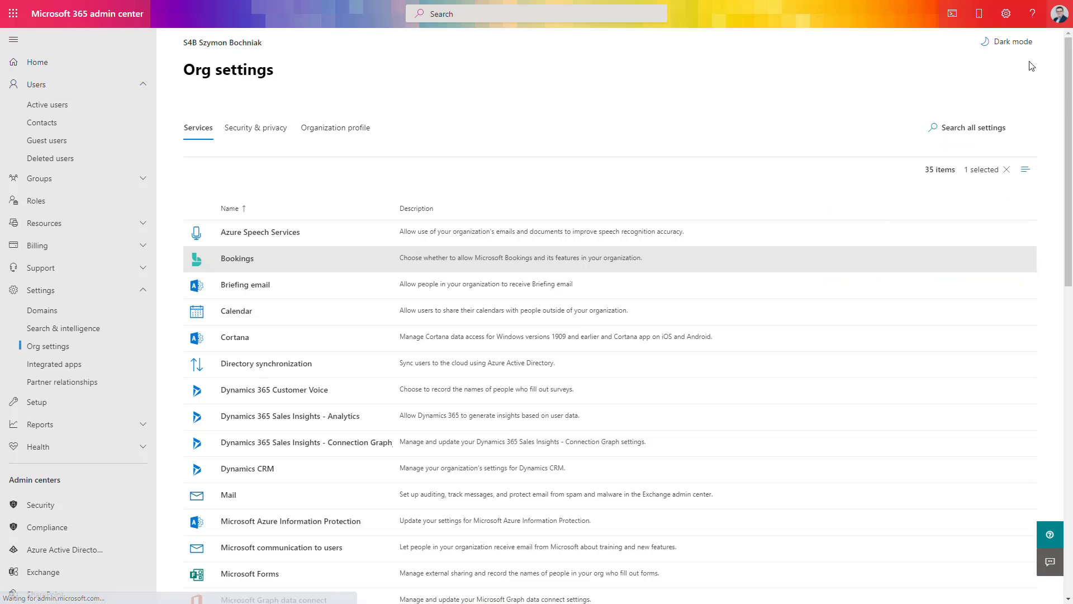
- Open the administrator's account under Active users and view its licenses and apps
click(79, 109)
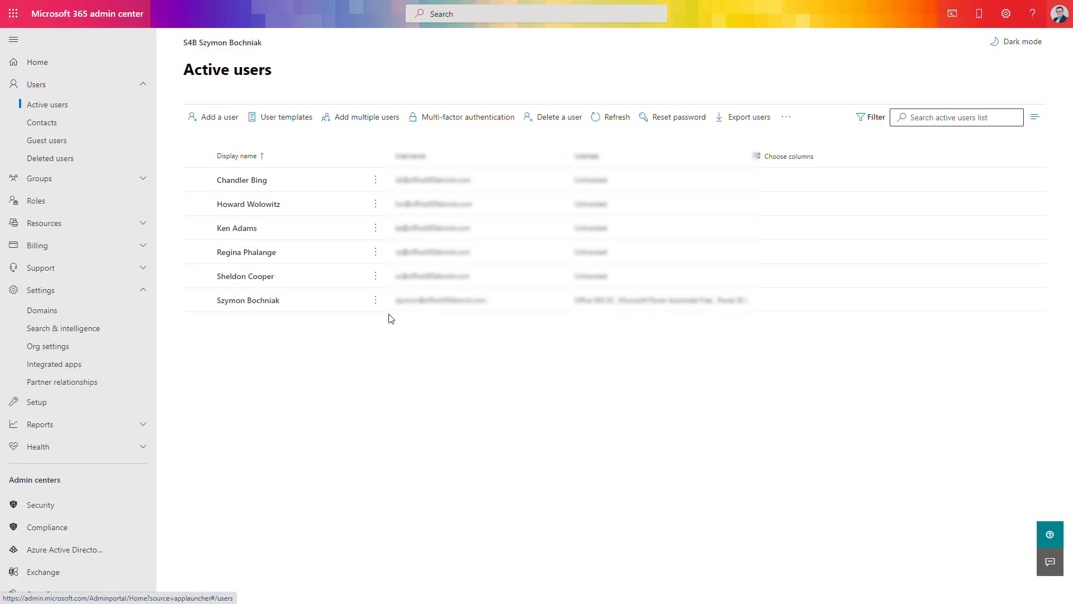
click(307, 303)
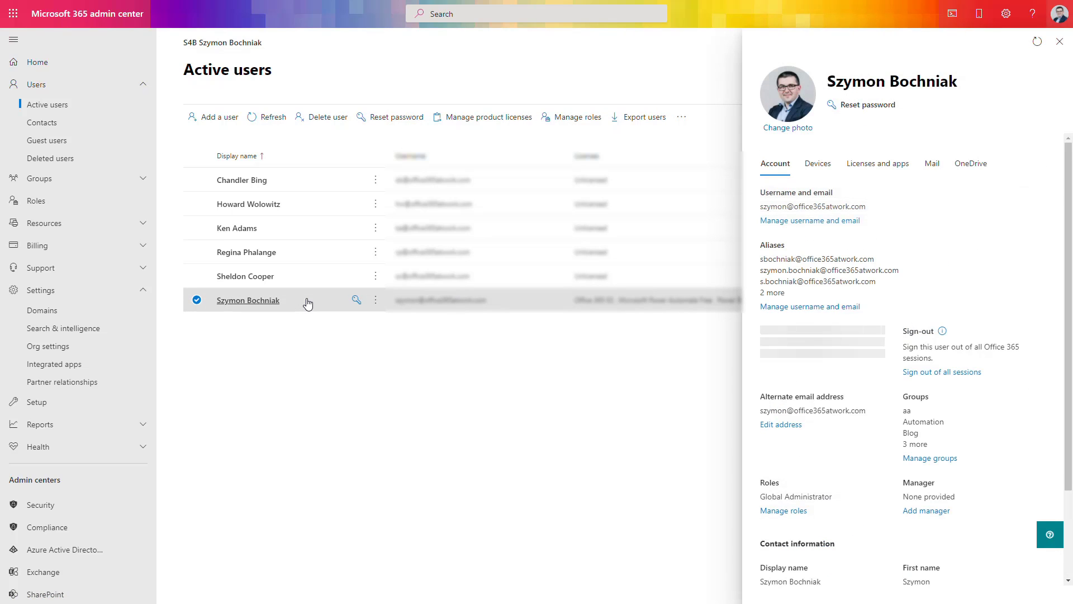
click(897, 175)
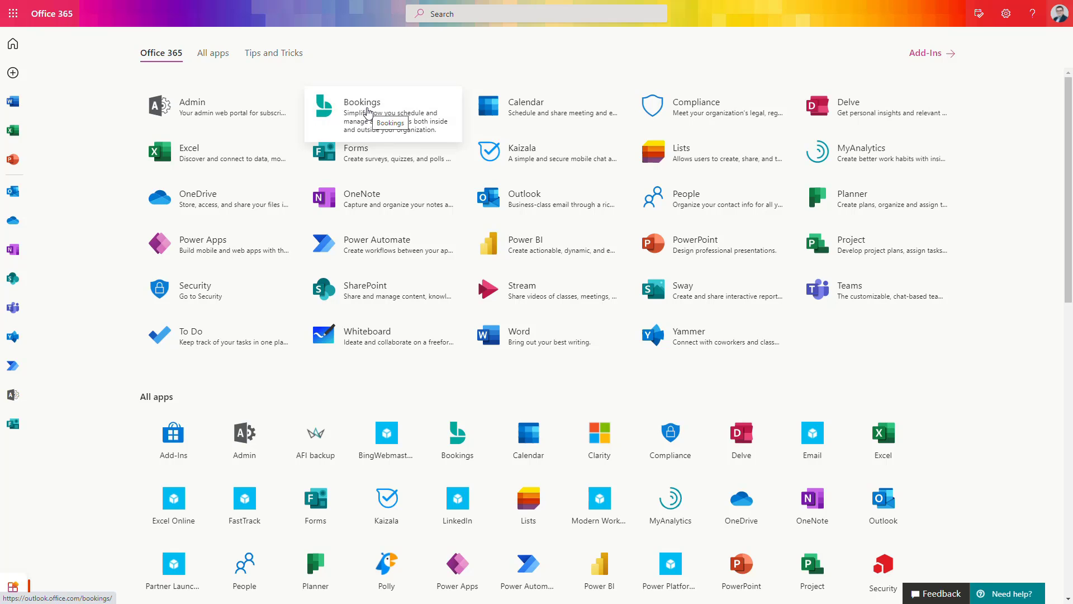
- Add a booking calendar with the business name and type 'Microsoft 365 digital advisory'
click(369, 114)
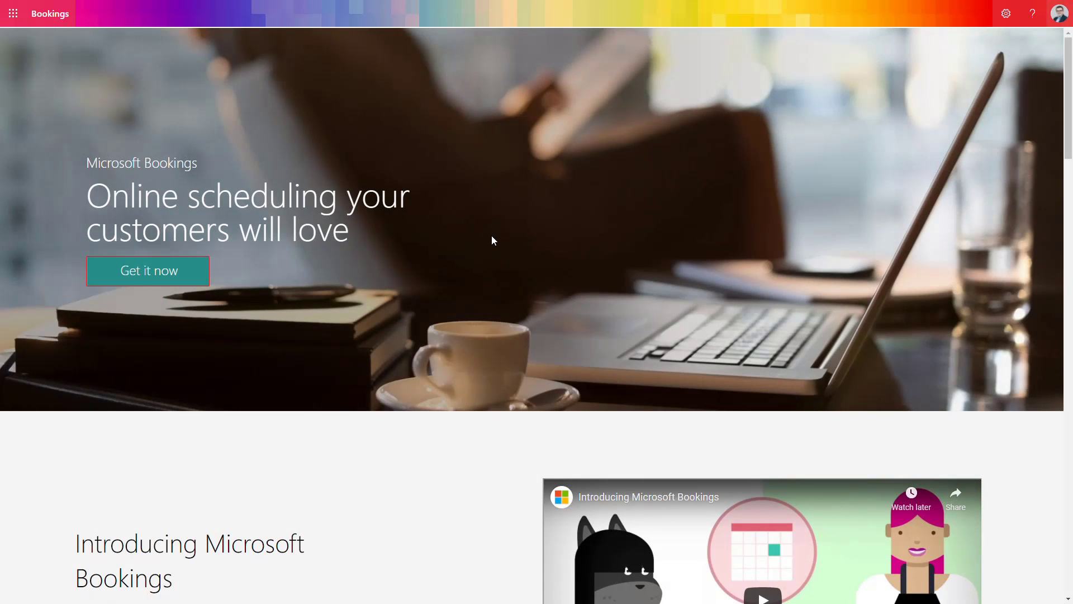
click(190, 278)
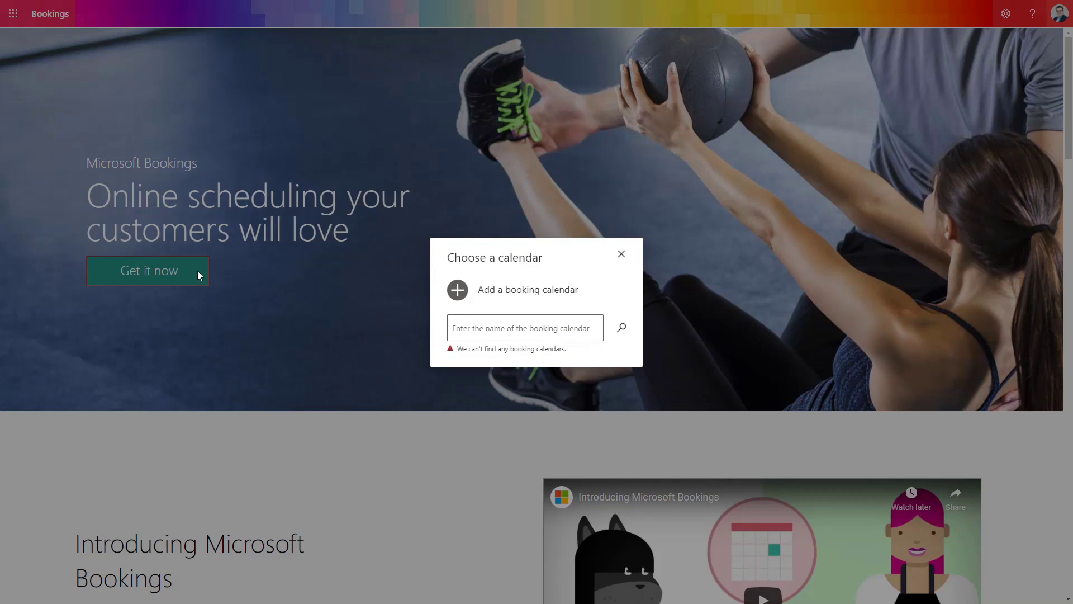
click(546, 296)
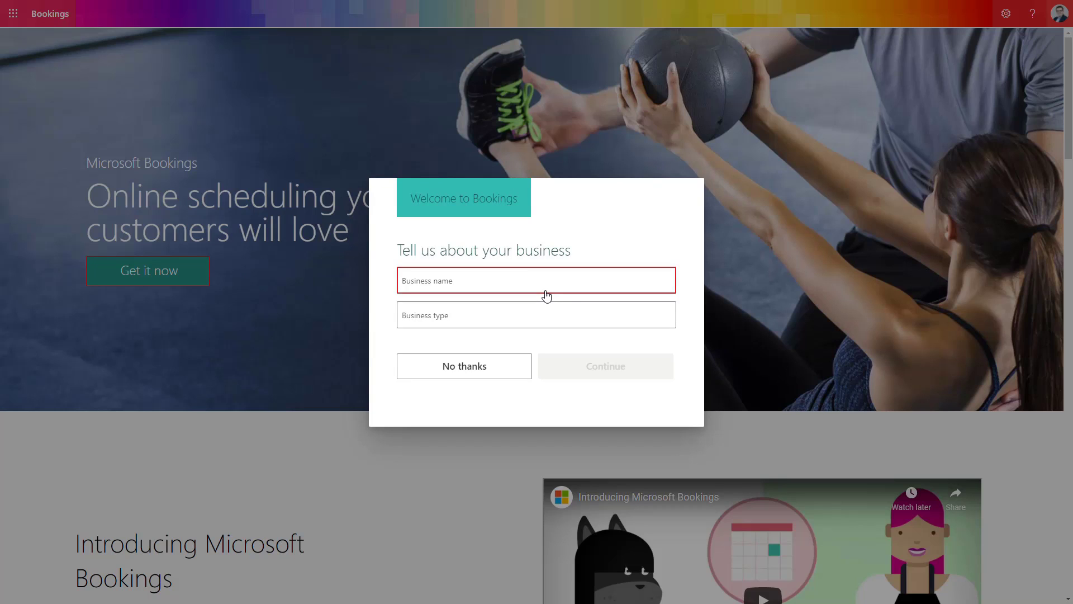
text(Szymon Bochniak - Microsoft365 atWork)
key(Tab)
text(Microsoft 365 digital advisory)
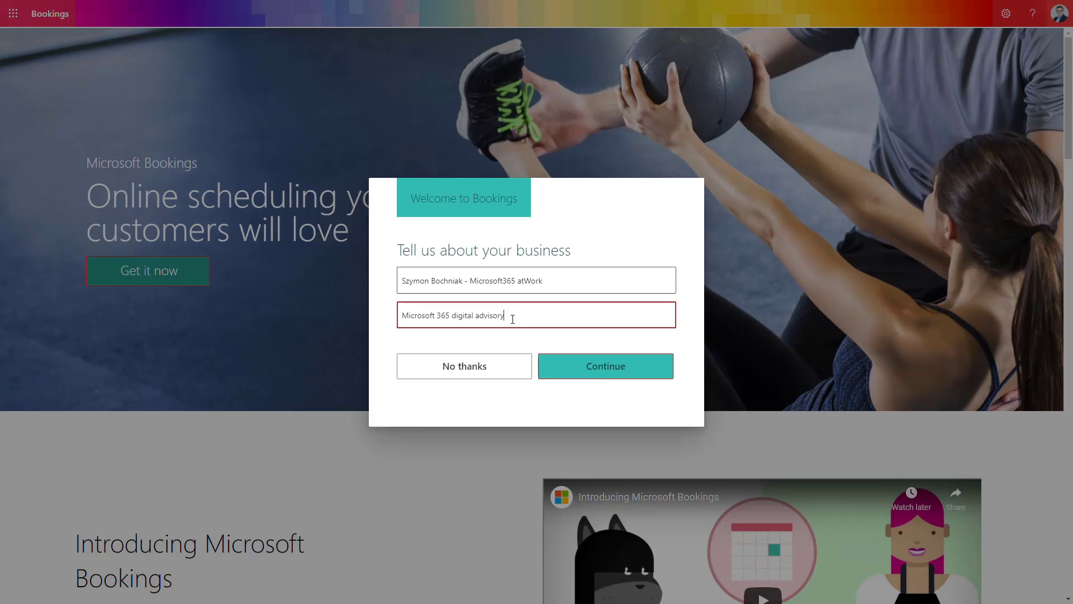
click(620, 369)
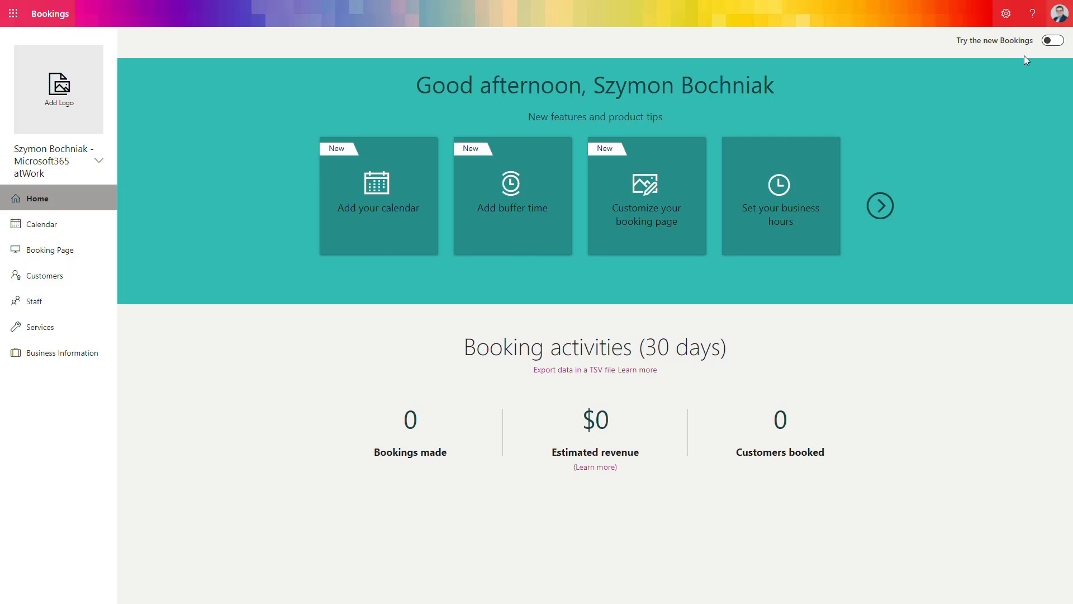
- Turn on the new Bookings experience, then view Customers and the Staff settings
click(1052, 43)
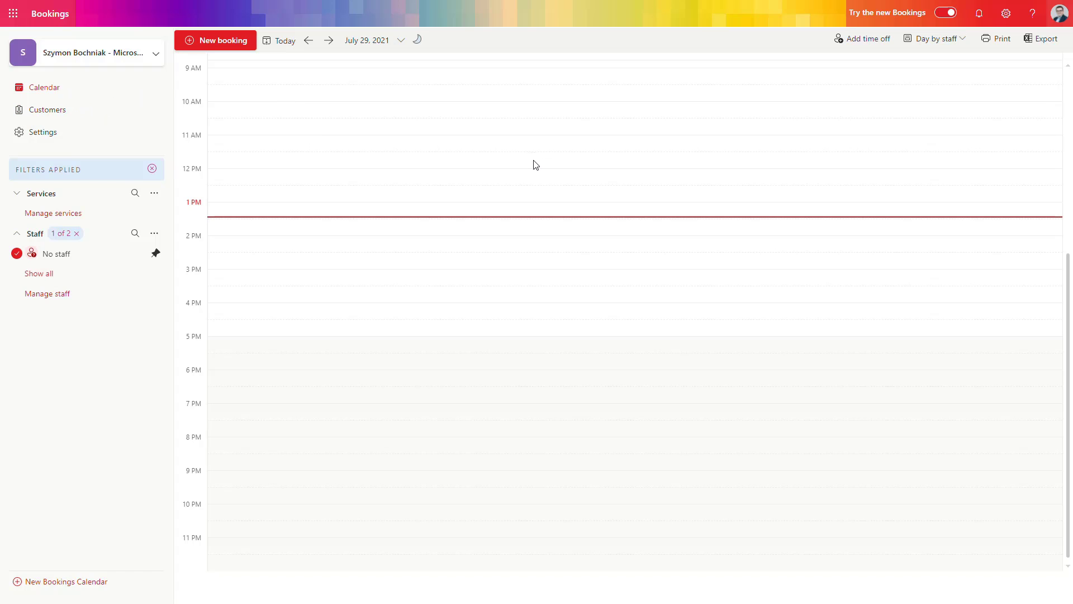
click(93, 121)
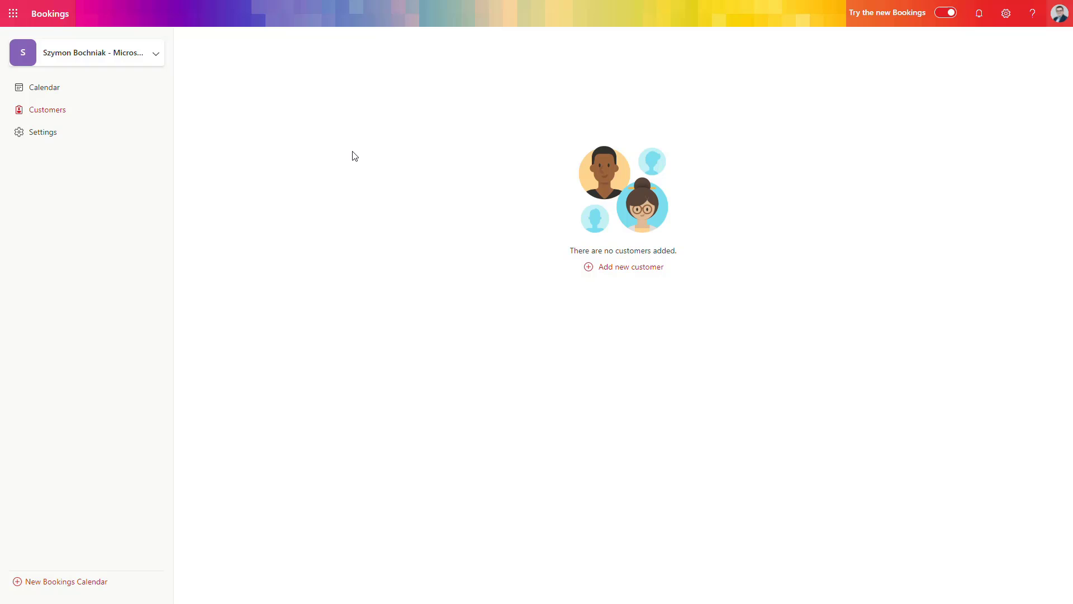
click(56, 138)
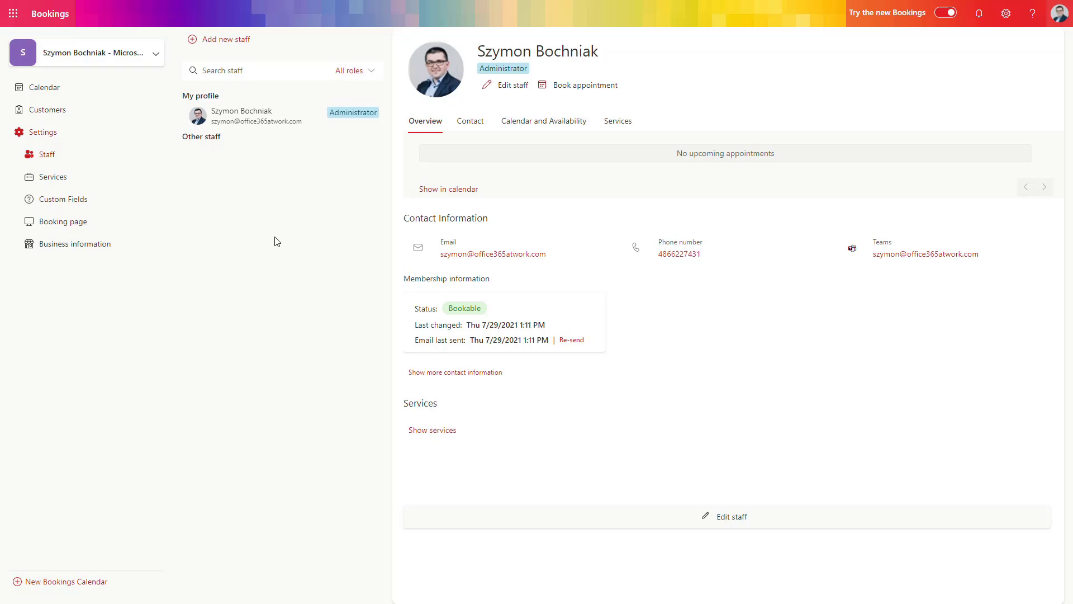
- Start adding new staff and toggle Use business hours to reveal the availability settings
click(234, 48)
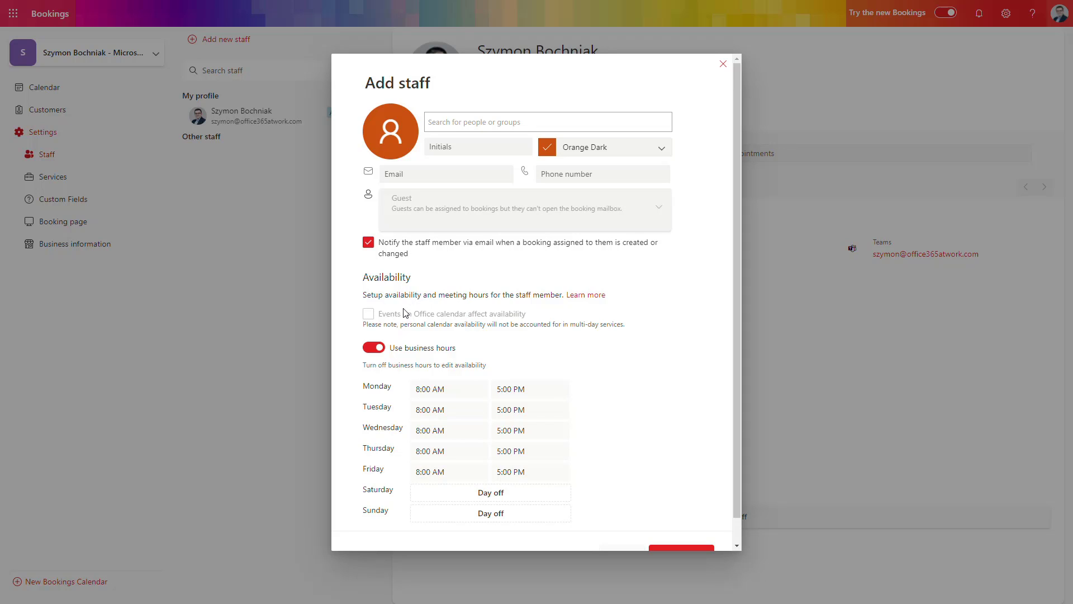
click(378, 347)
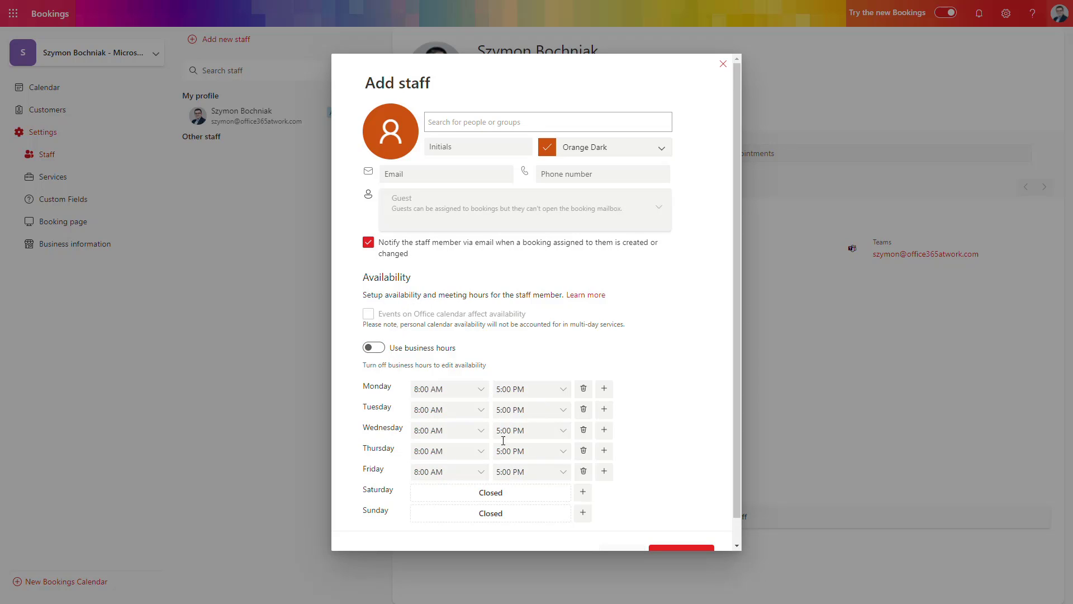
scroll(462, 422, down, 1)
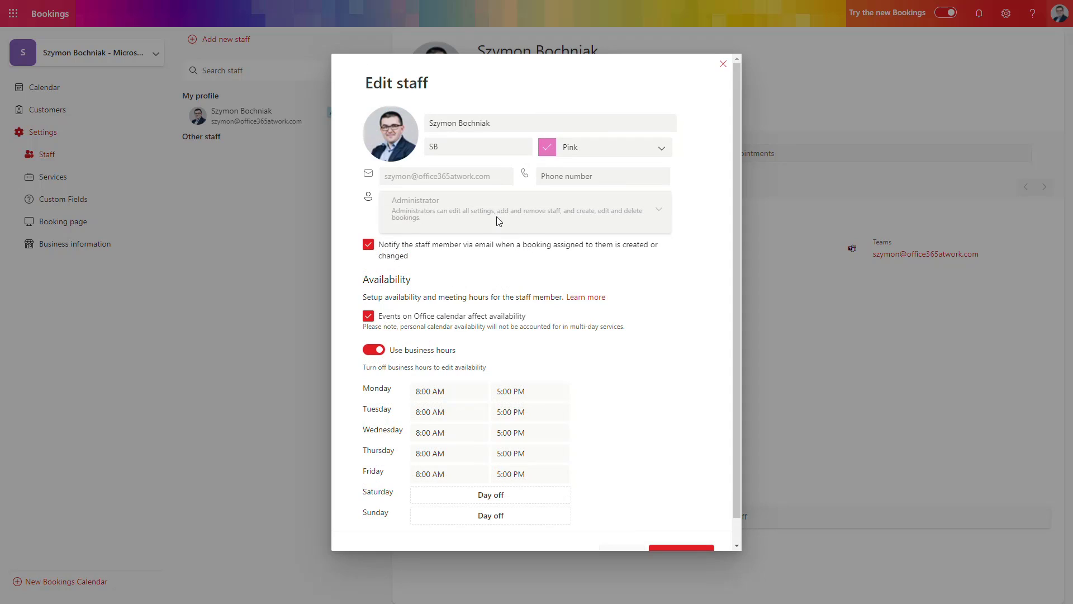
- Turn off Use business hours and set Monday's availability to 5:30 PM–6:30 PM
scroll(518, 251, down, 1)
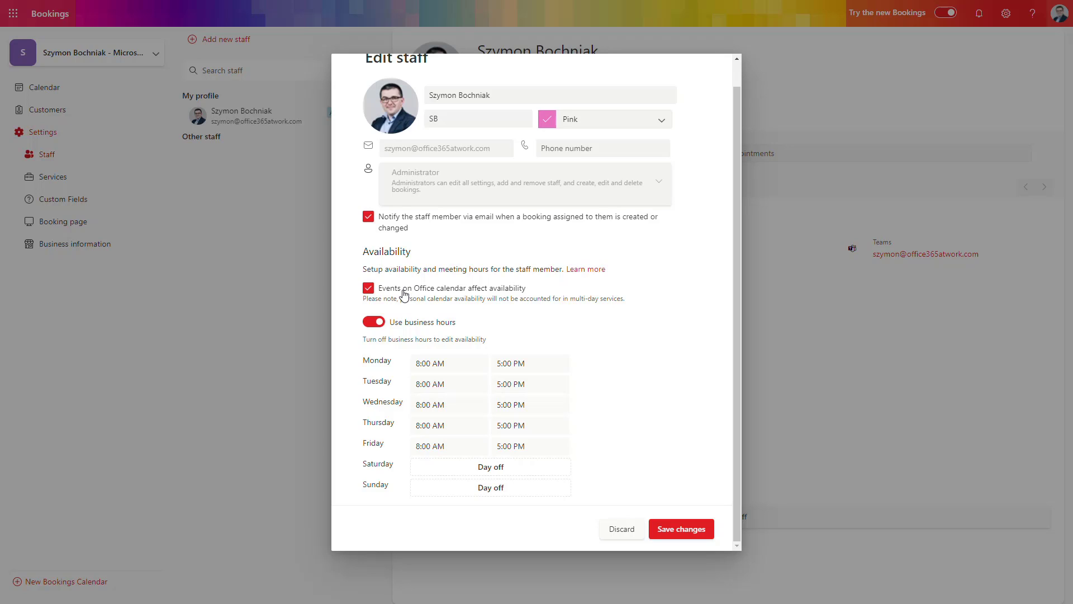
click(412, 323)
click(481, 364)
scroll(468, 402, down, 3)
scroll(467, 402, down, 4)
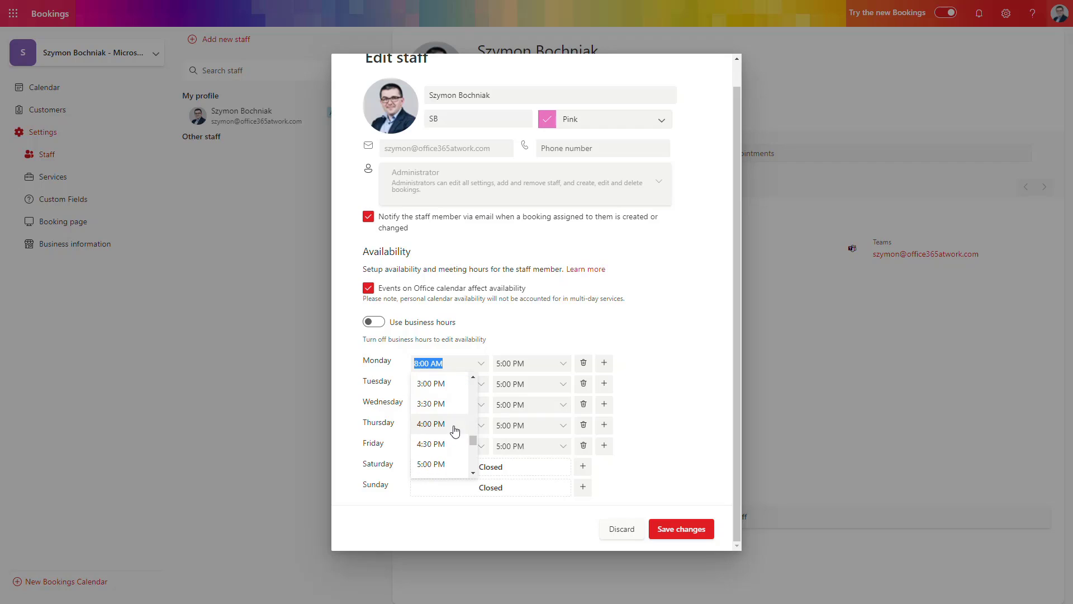
click(441, 428)
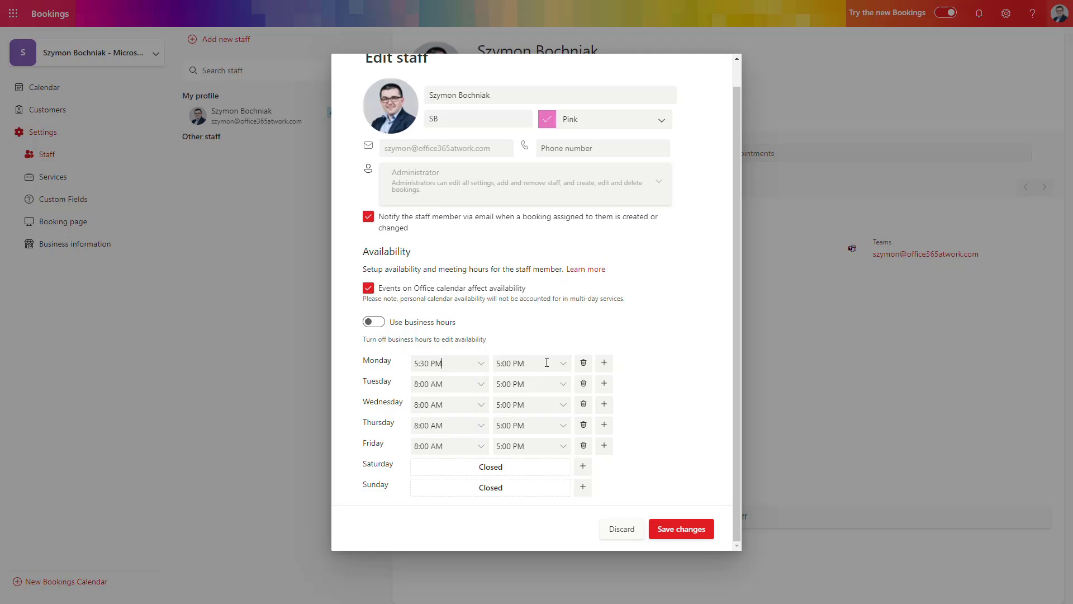
click(563, 364)
click(513, 442)
- Set Tuesday to 5:30 PM–6:30 PM, mark Friday closed, and save the availability
click(480, 384)
scroll(441, 455, down, 2)
scroll(446, 452, down, 5)
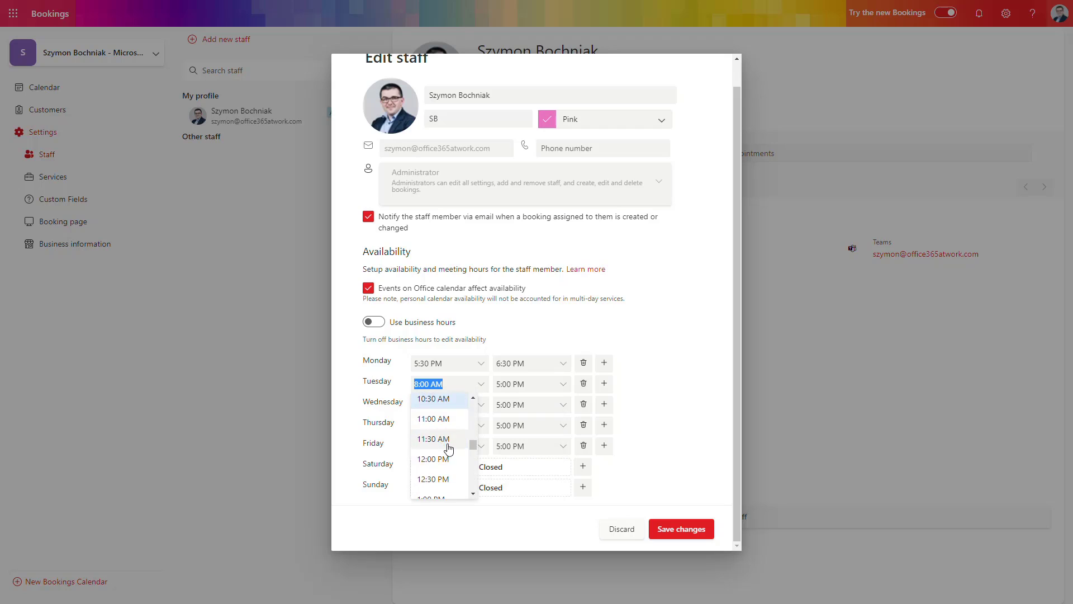
scroll(445, 455, down, 2)
click(445, 447)
click(561, 385)
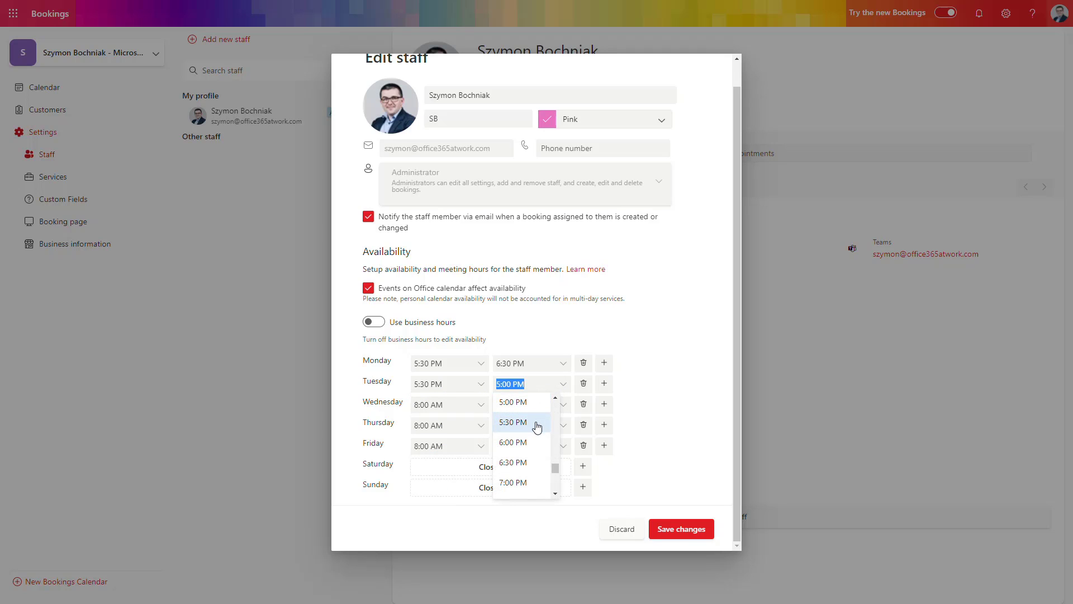
click(525, 461)
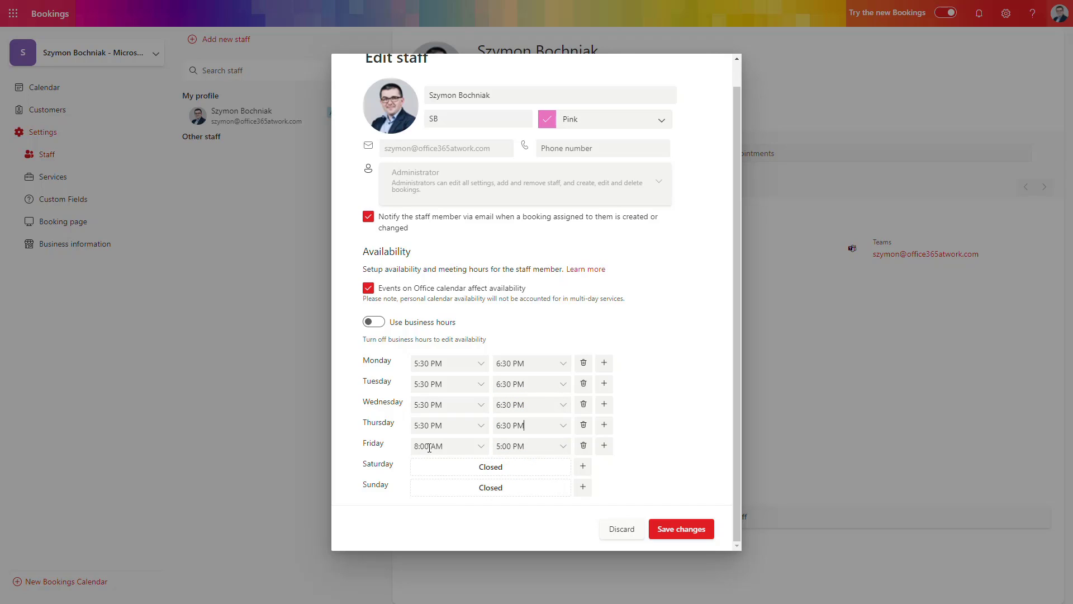
click(584, 446)
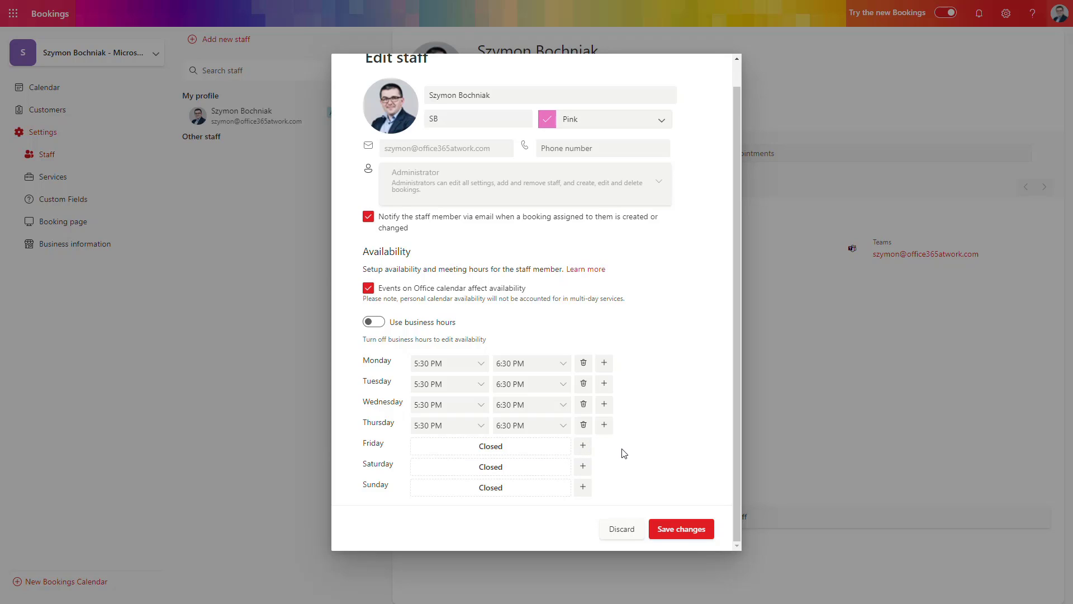
click(682, 531)
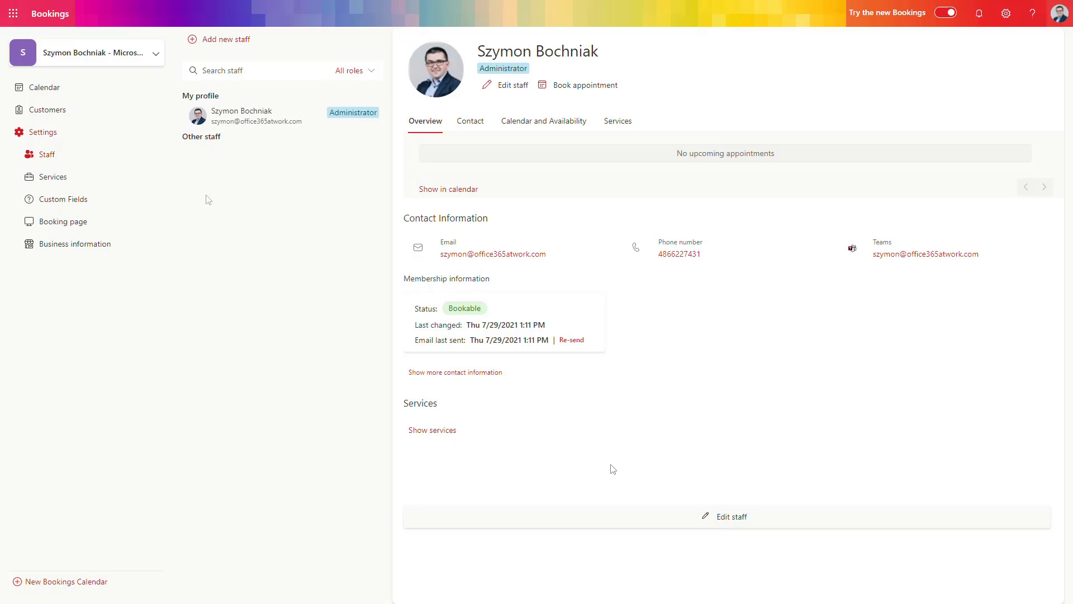
- Delete the default Initial consult service and start adding a new service
click(66, 180)
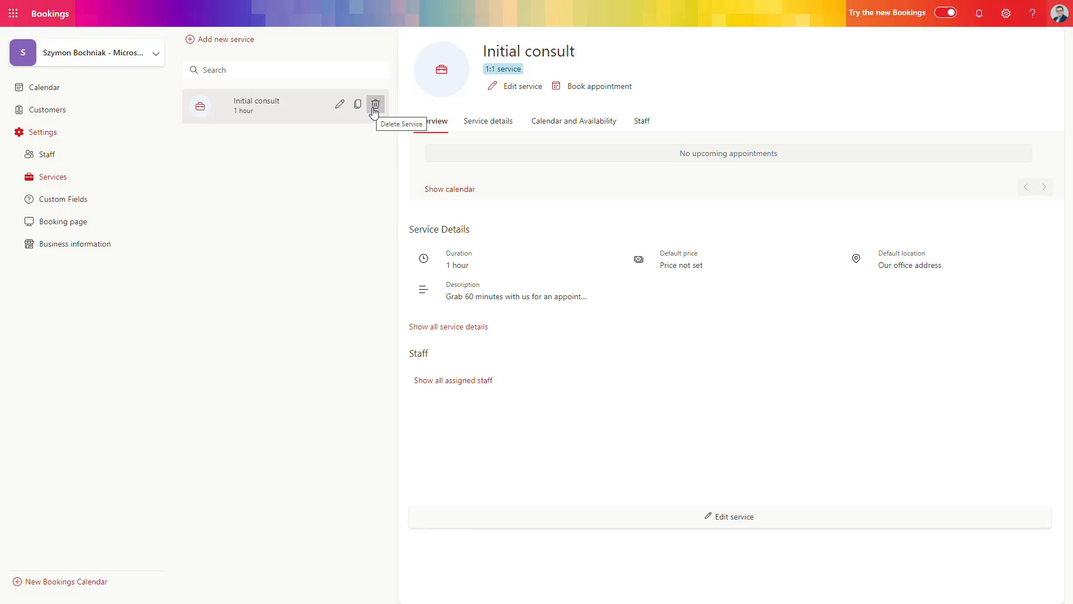
click(375, 105)
click(373, 198)
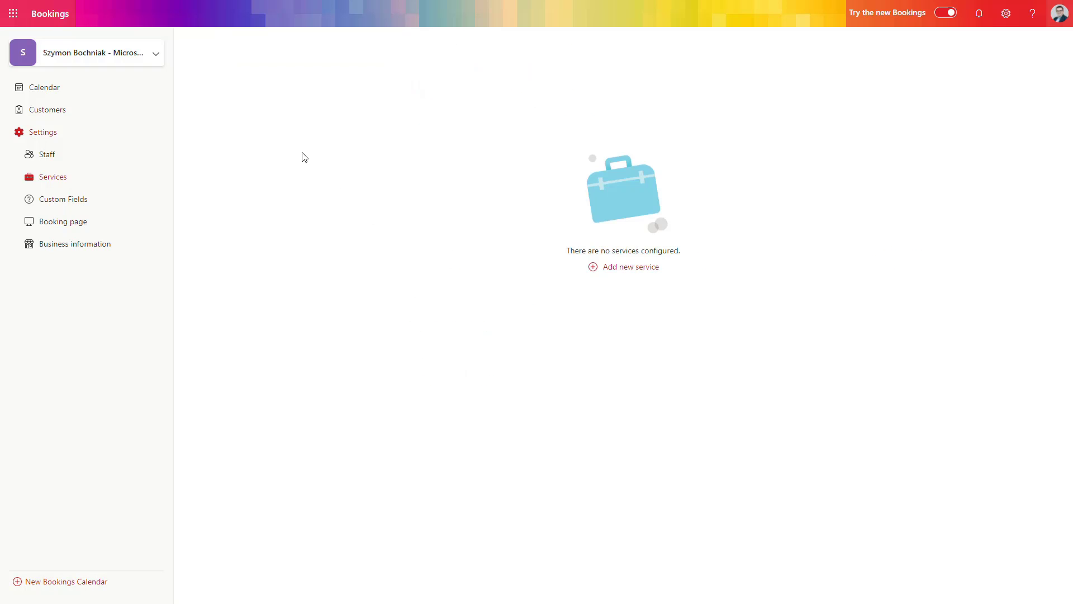
click(645, 269)
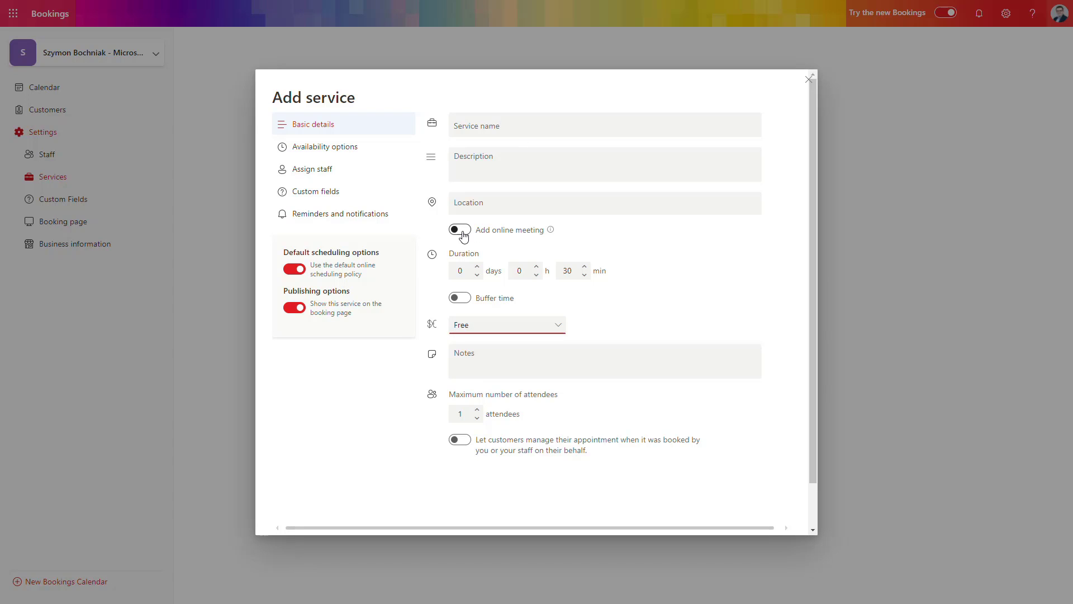
- Turn on buffer time and increase the before and after appointment buffers
click(457, 270)
click(488, 304)
click(508, 328)
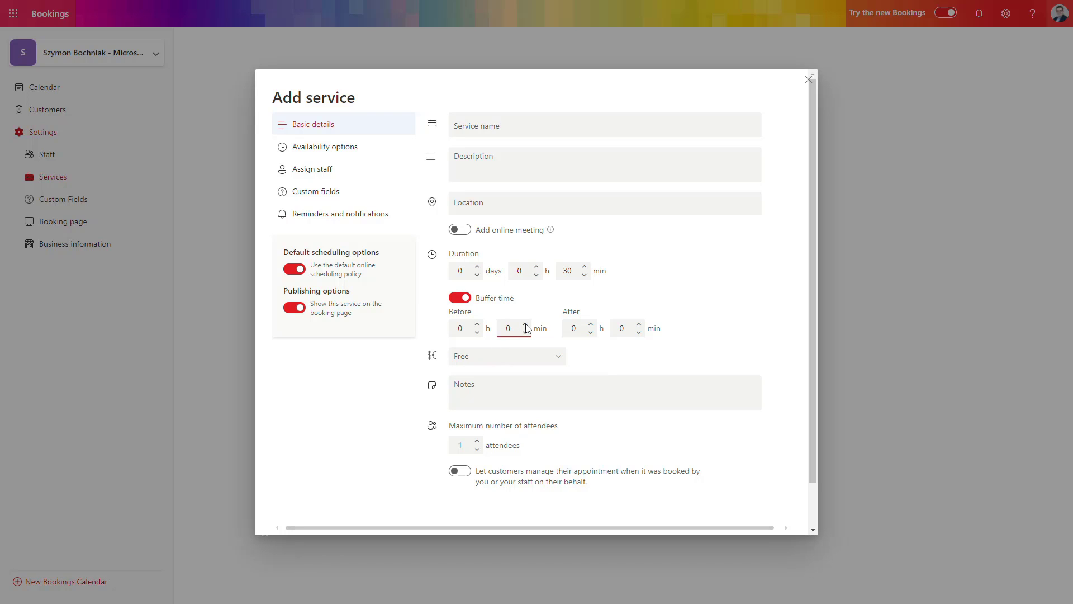
click(525, 324)
click(639, 324)
click(639, 325)
click(638, 324)
- Set the service to a fixed price of $200
click(535, 357)
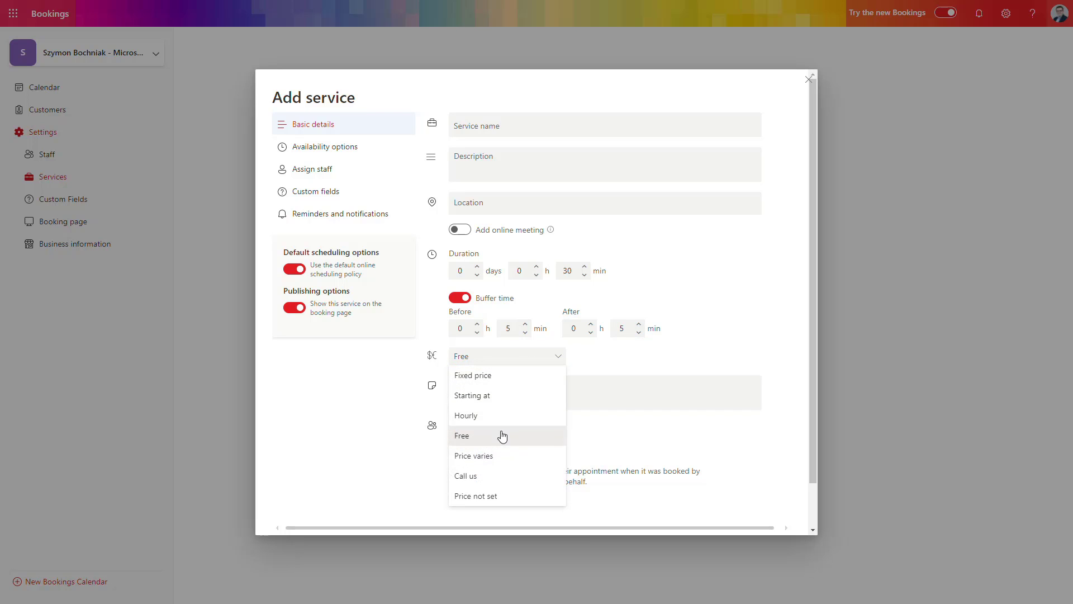
click(516, 377)
click(601, 358)
text(50)
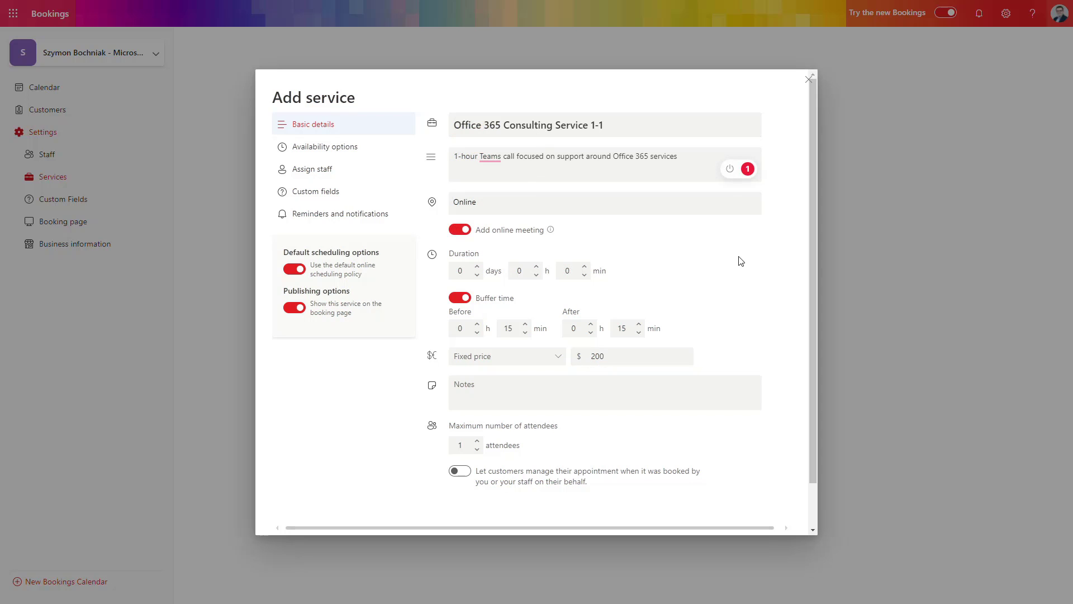
click(341, 149)
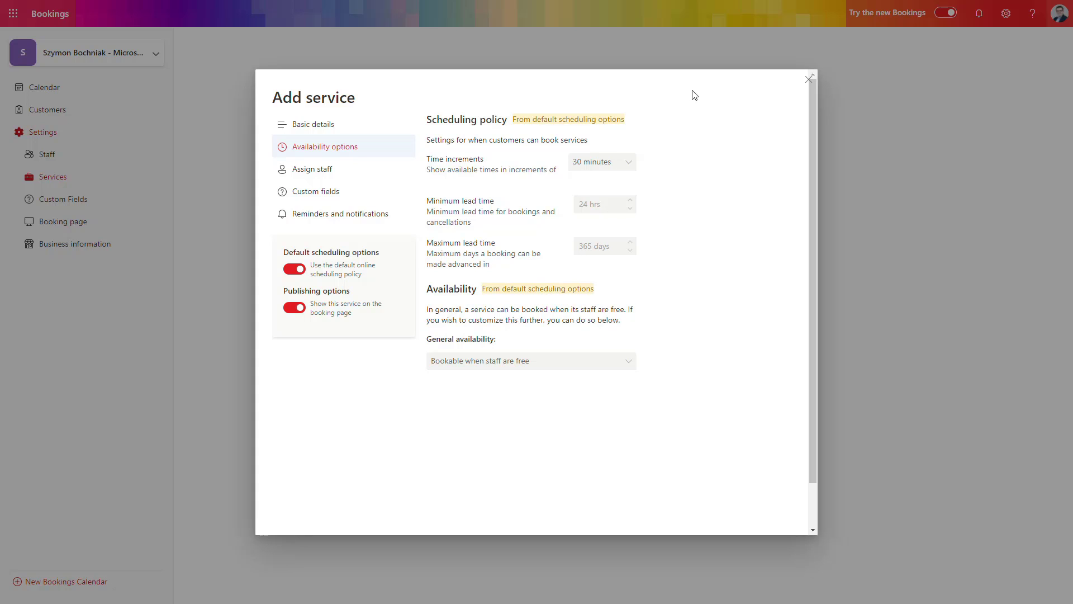
- Assign the staff member to the service and make Customer notes a required custom field
click(345, 171)
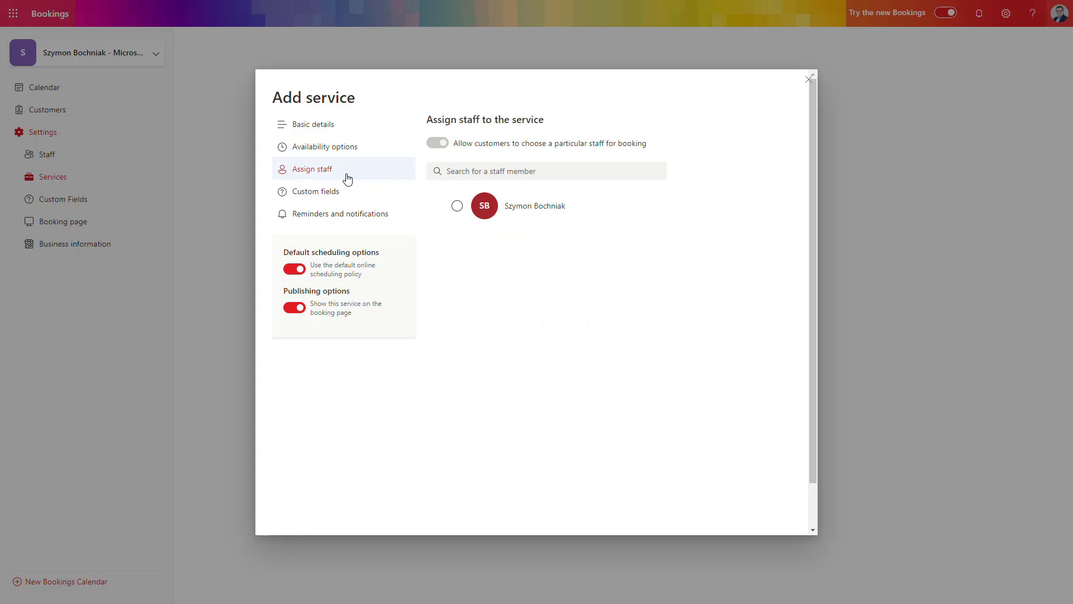
click(457, 206)
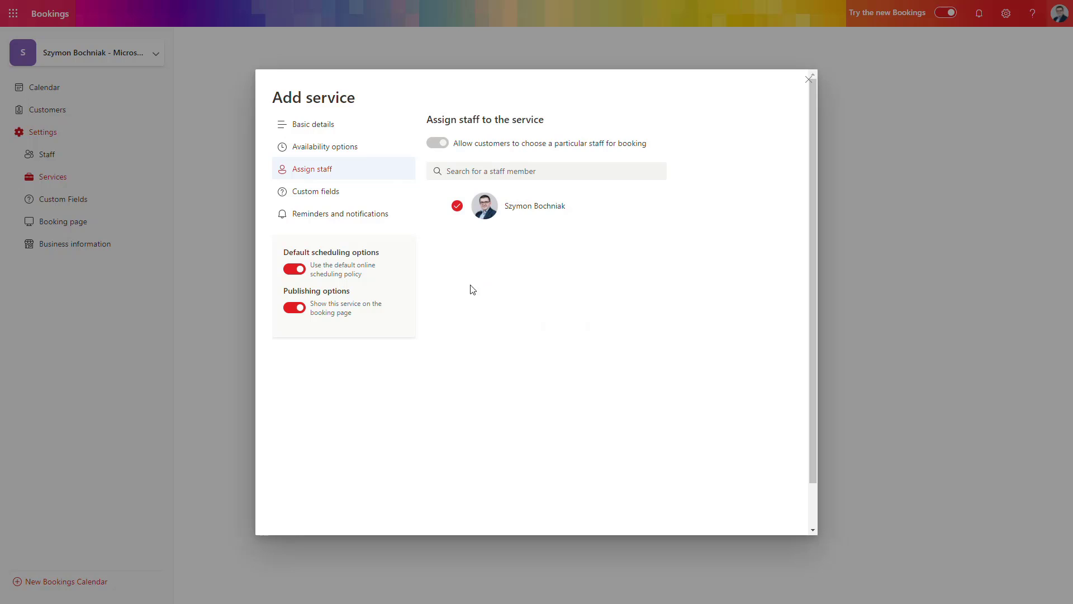
click(373, 198)
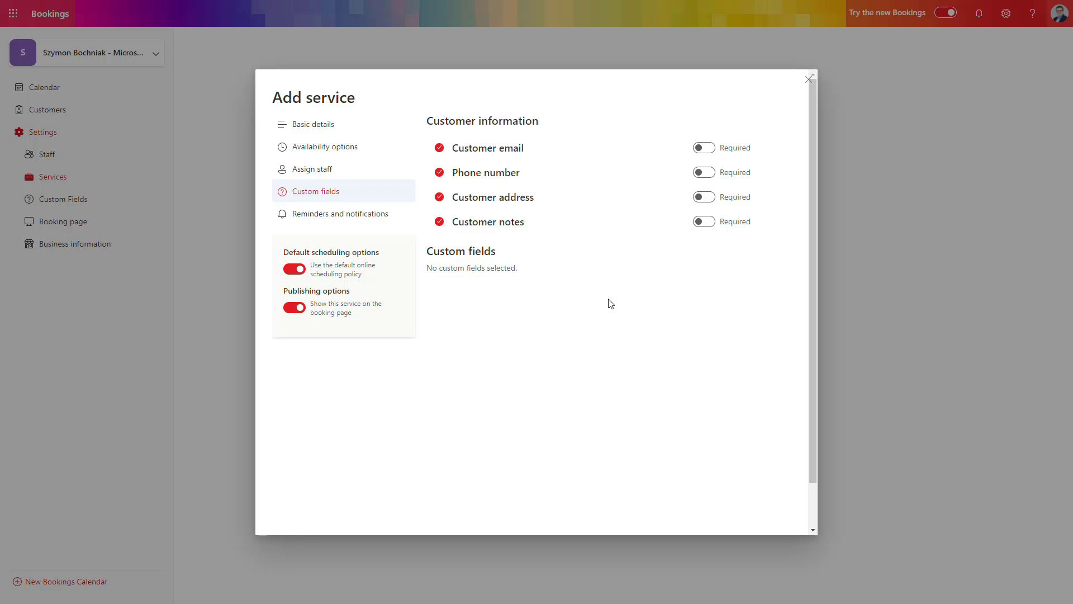
click(712, 224)
click(377, 216)
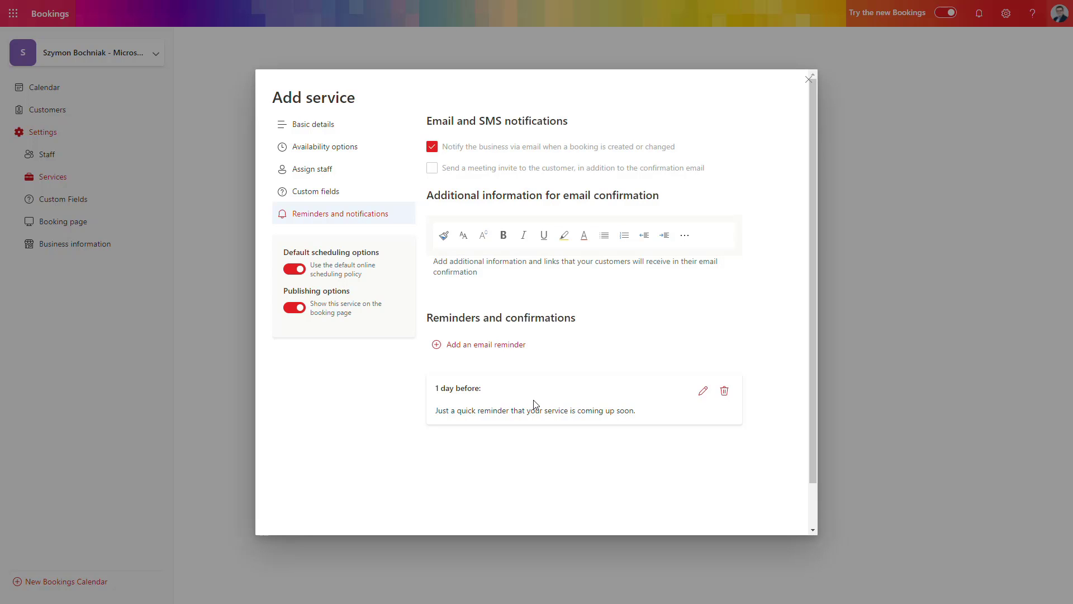
- Edit and save the 1-day-before email reminder, then save the Office 365 Consulting Service
click(702, 391)
drag(643, 435, 423, 448)
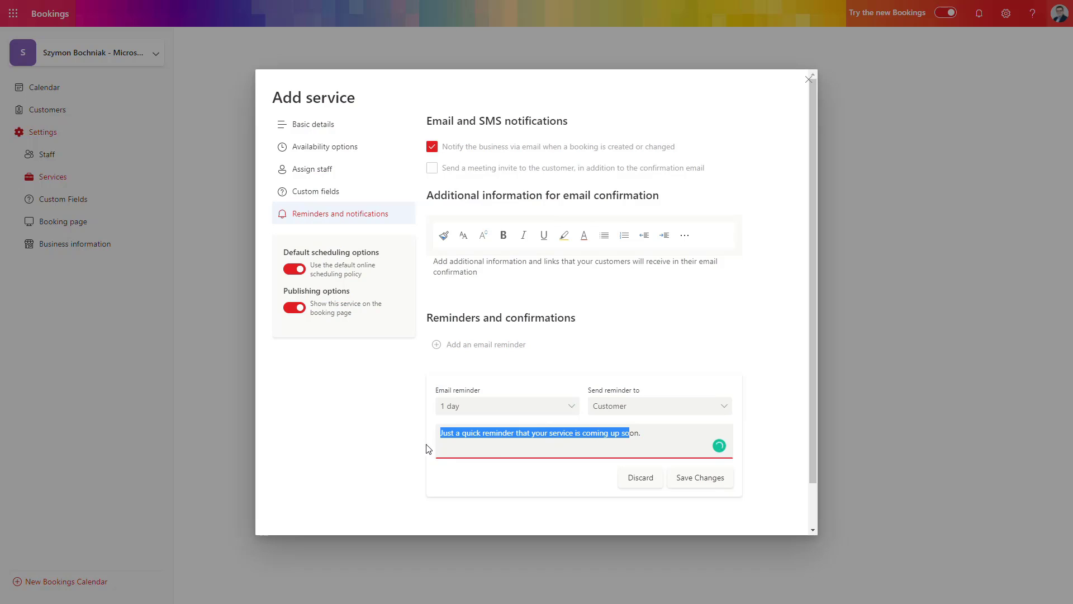
click(684, 323)
scroll(682, 330, down, 2)
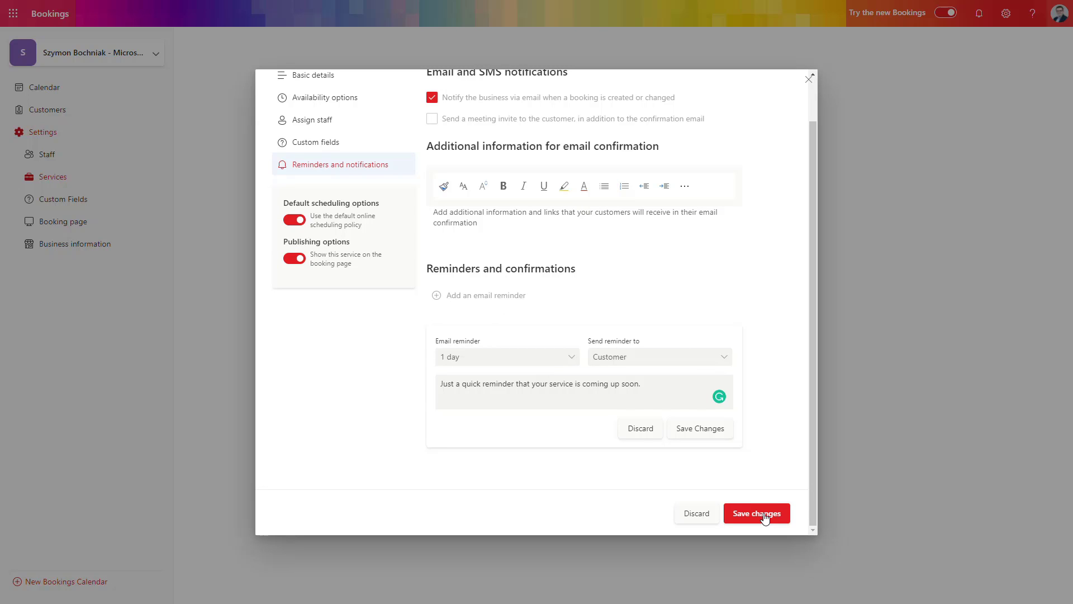
click(726, 433)
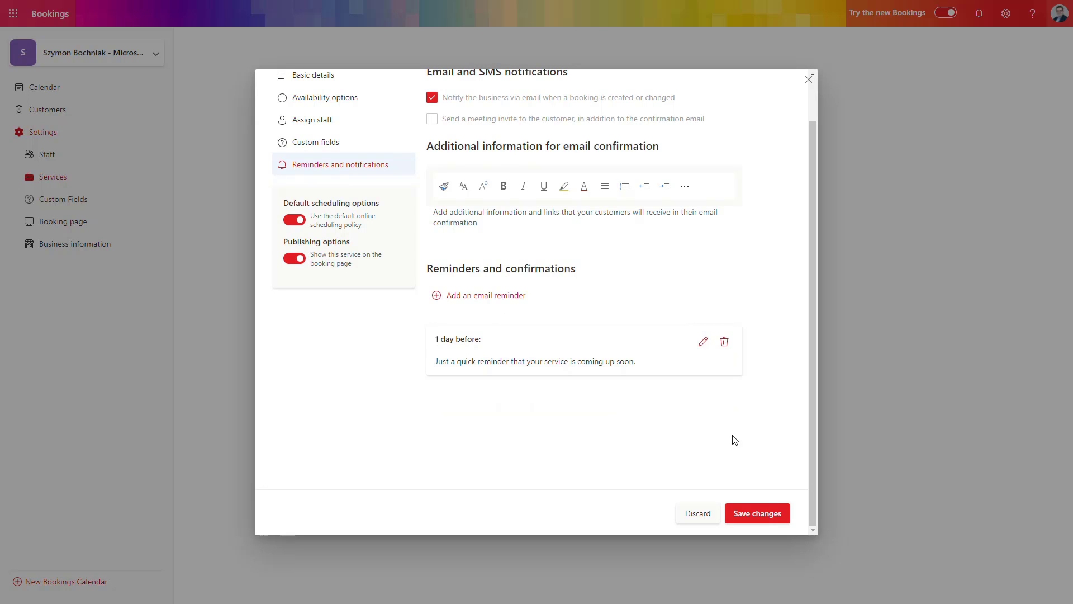
click(764, 519)
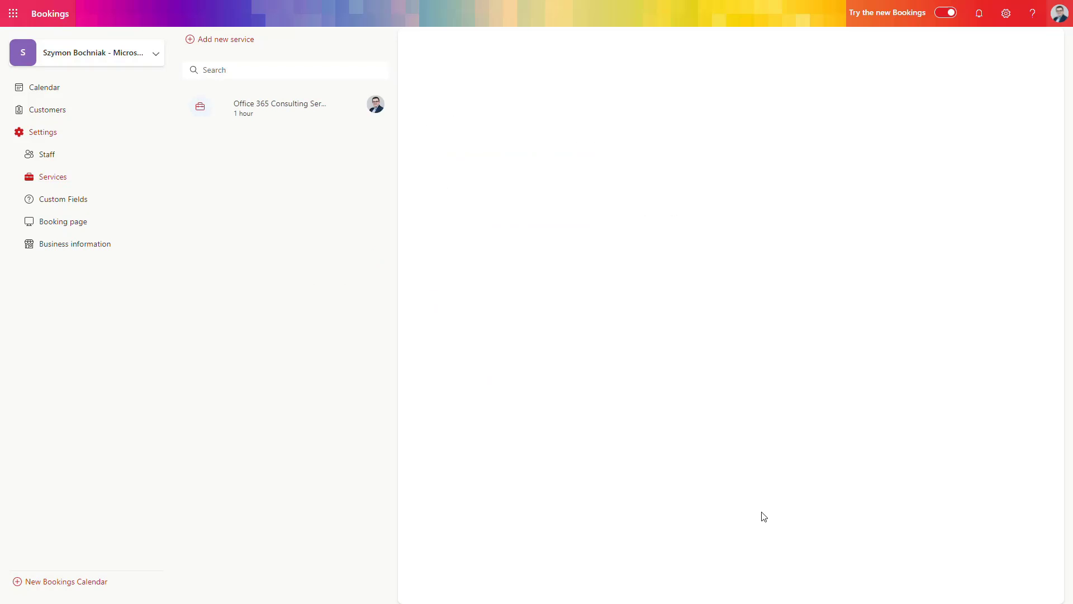
- Start a new custom field under Custom Fields and bring up its question type list
click(82, 200)
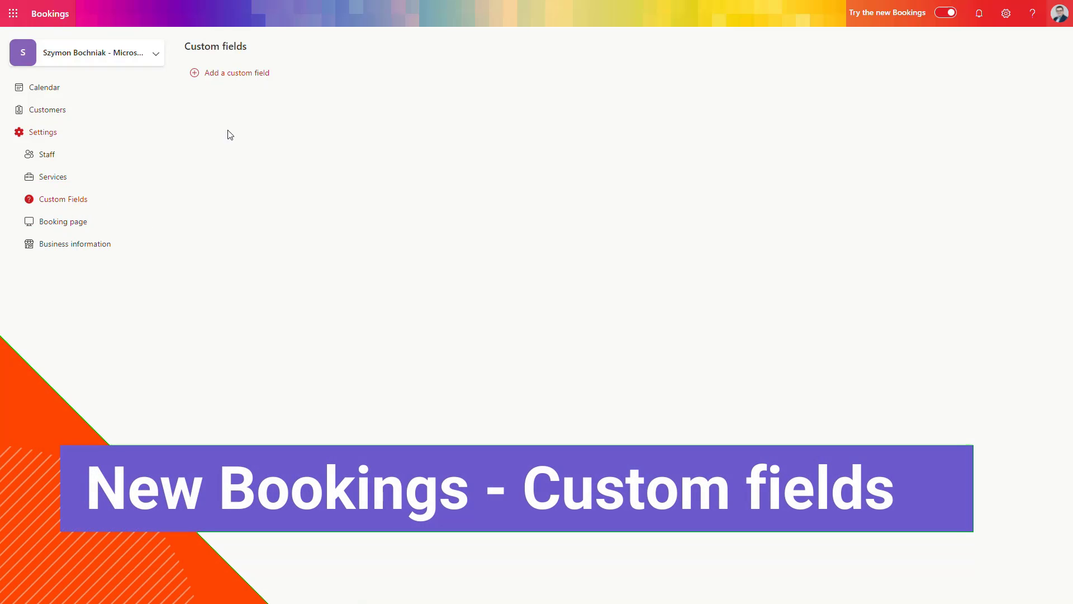
click(251, 79)
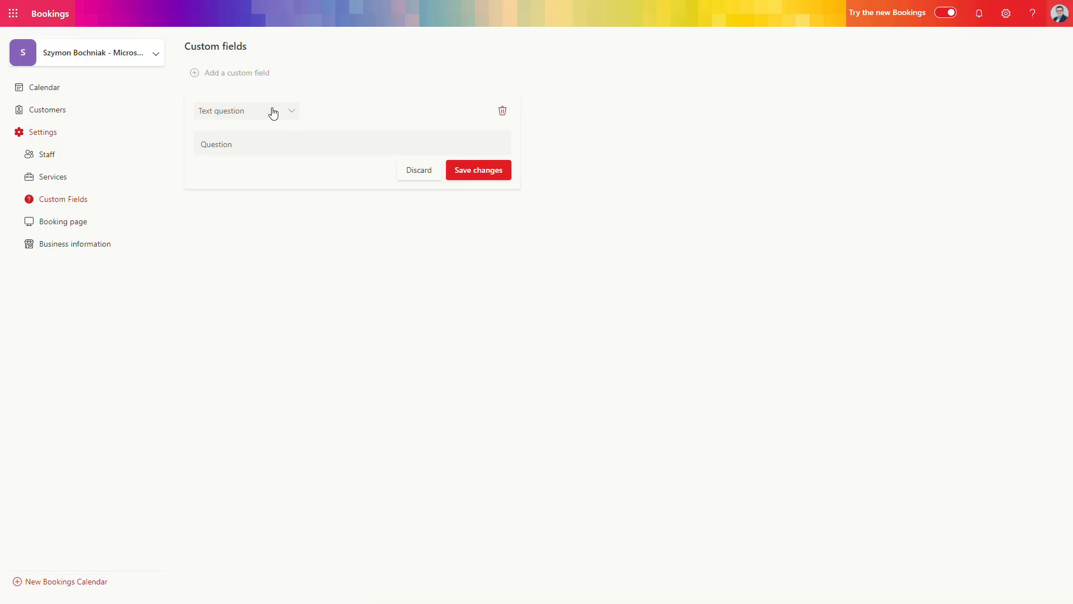
click(291, 115)
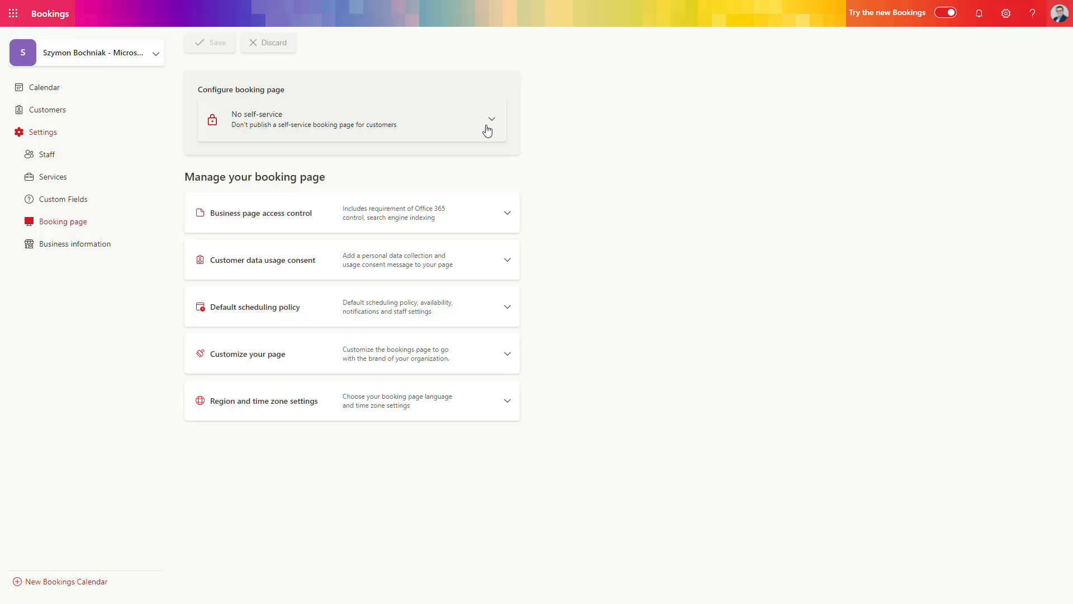
- Set the booking page to Available to anyone, block indexing, use newest Bookings, enable data consent
click(487, 131)
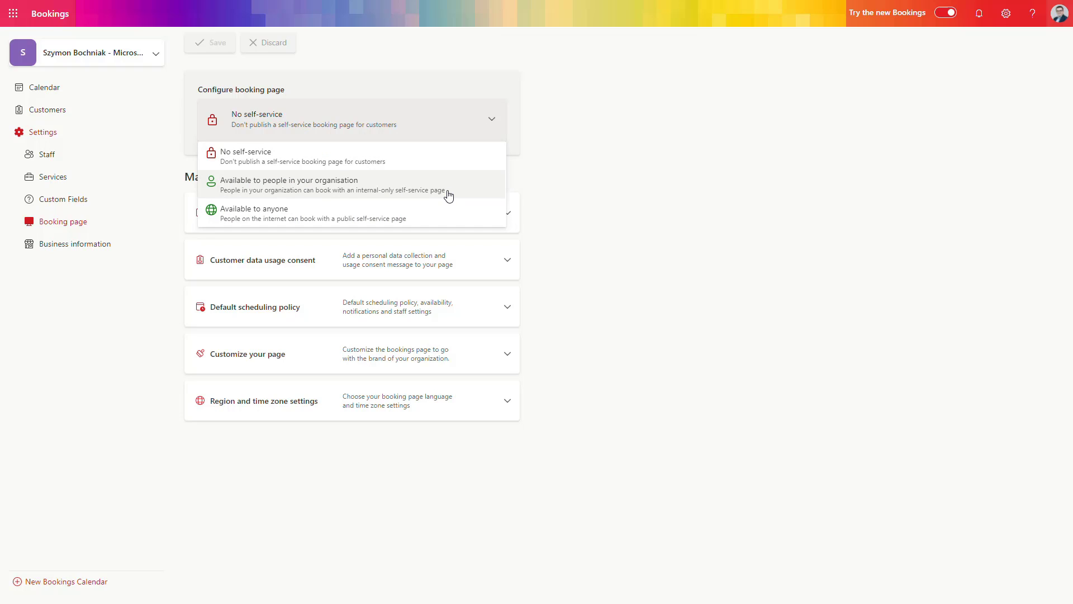
click(370, 215)
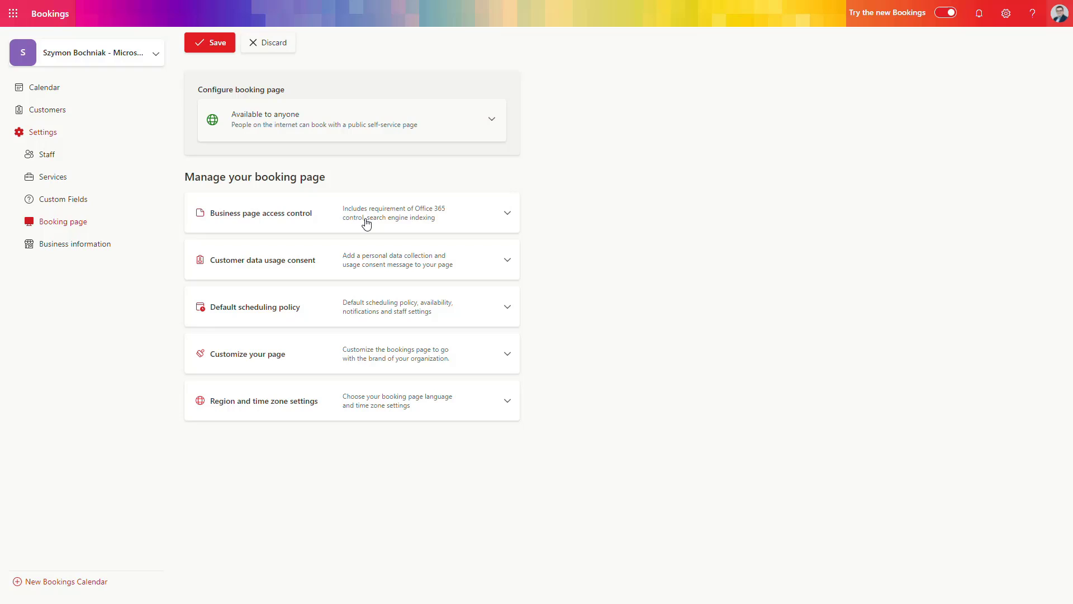
click(507, 215)
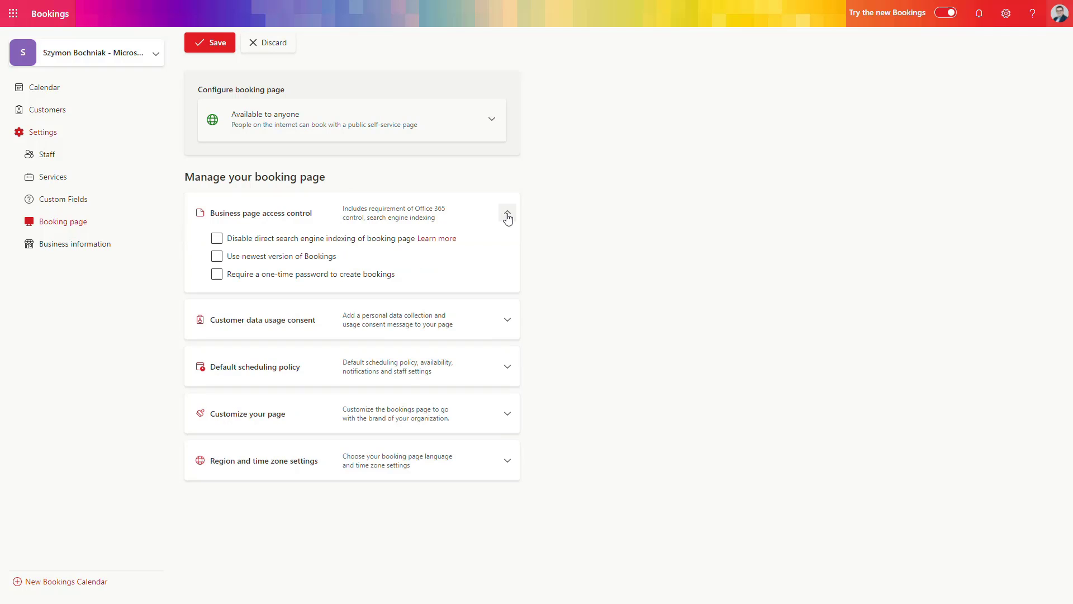
click(306, 241)
click(322, 258)
click(508, 328)
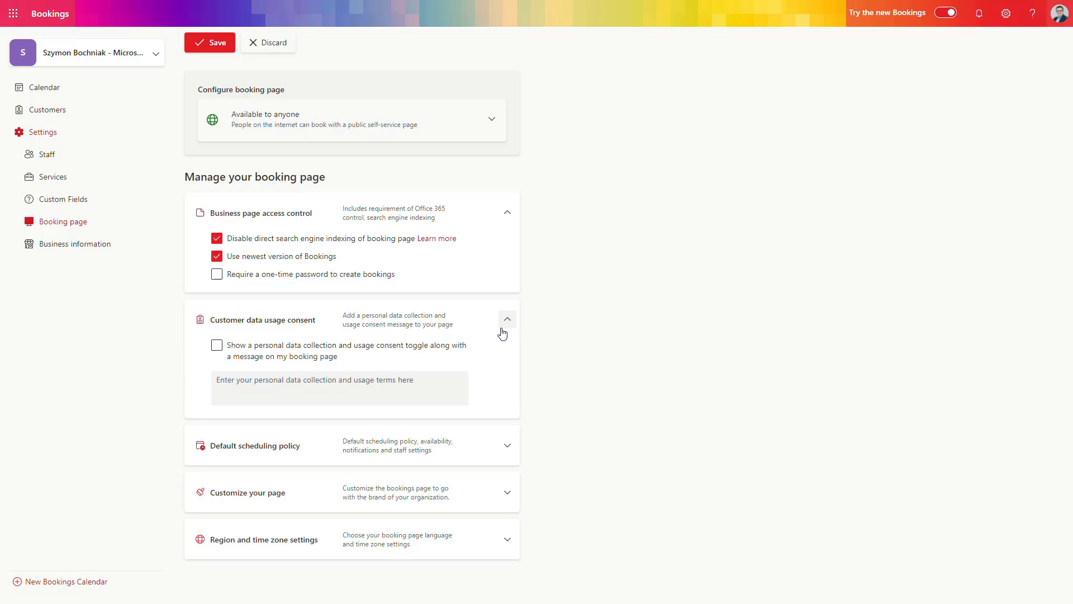
click(305, 350)
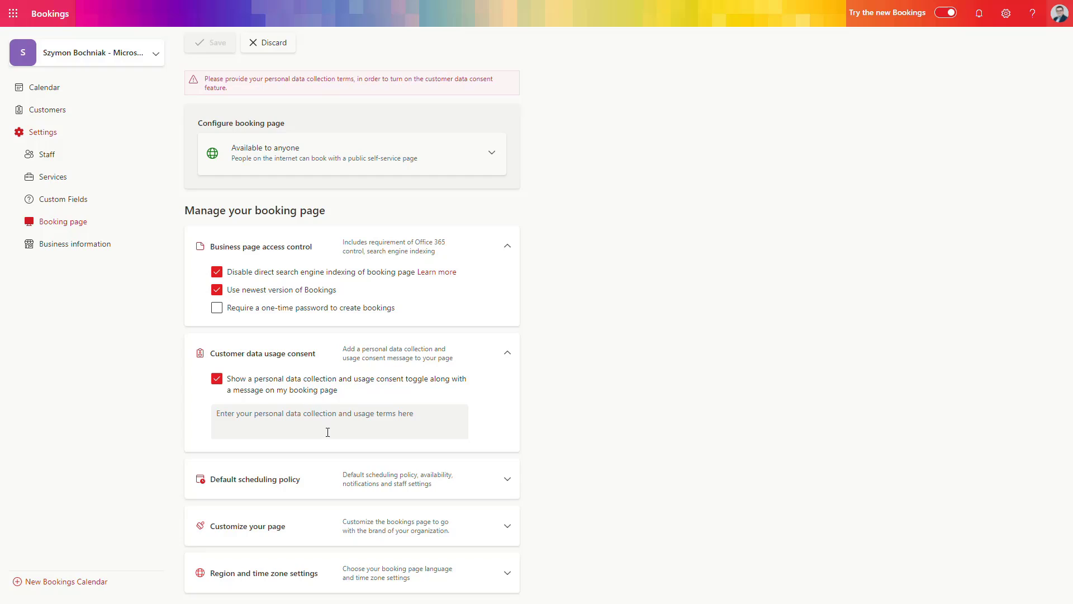
- Apply the teal colour theme to the booking page under page customization
click(500, 482)
scroll(503, 472, down, 4)
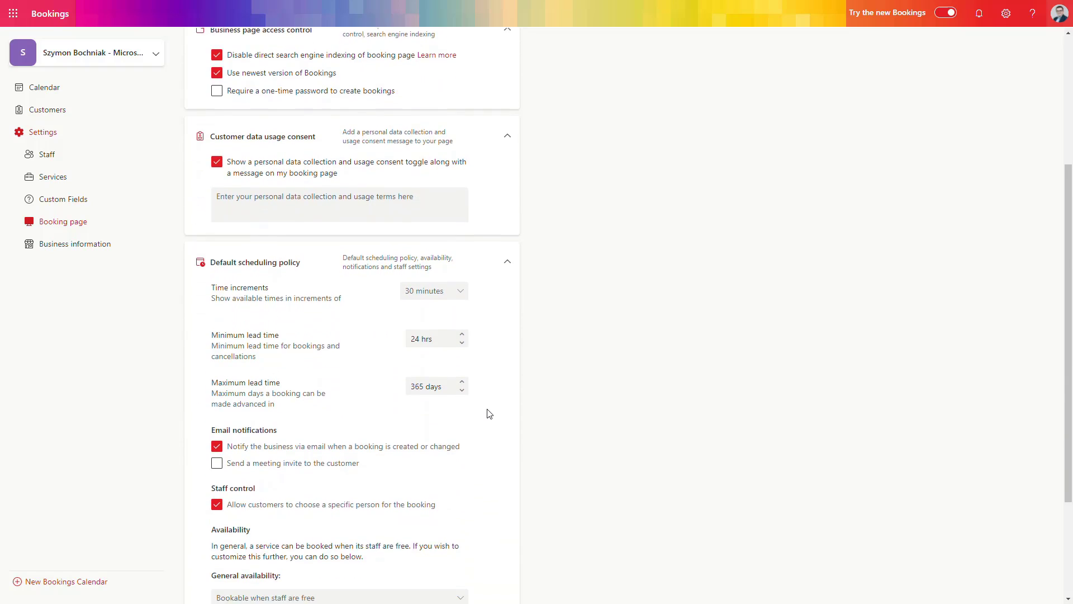
scroll(491, 411, down, 2)
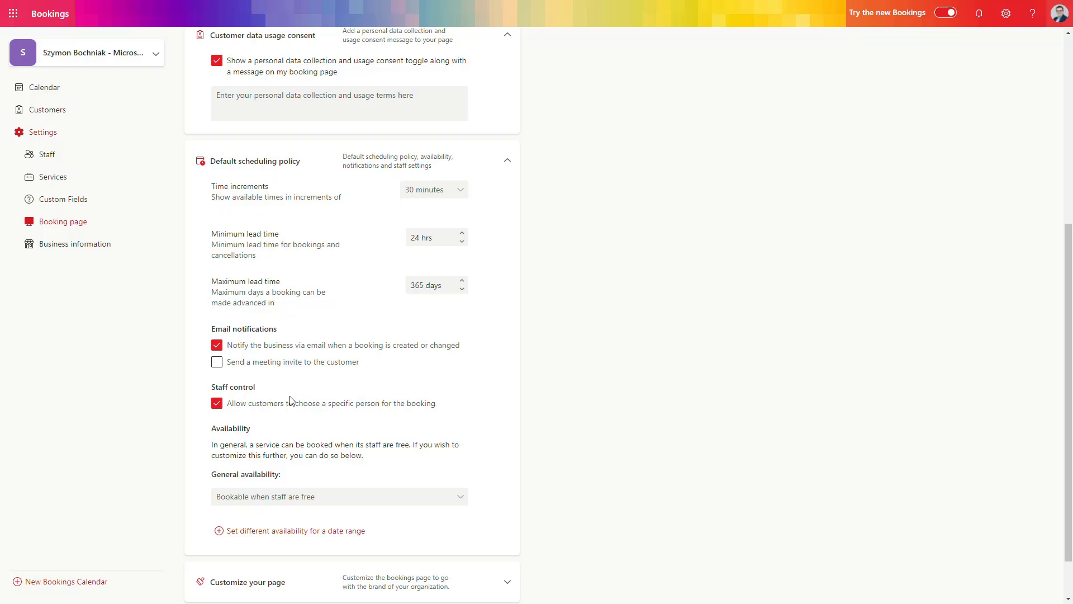
scroll(297, 394, down, 1)
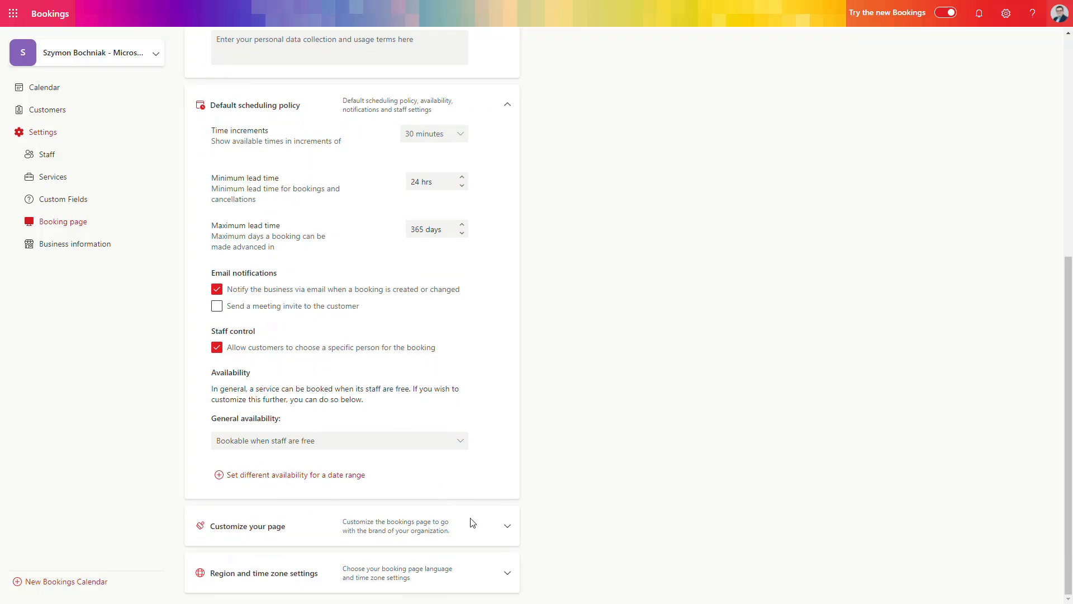
click(504, 528)
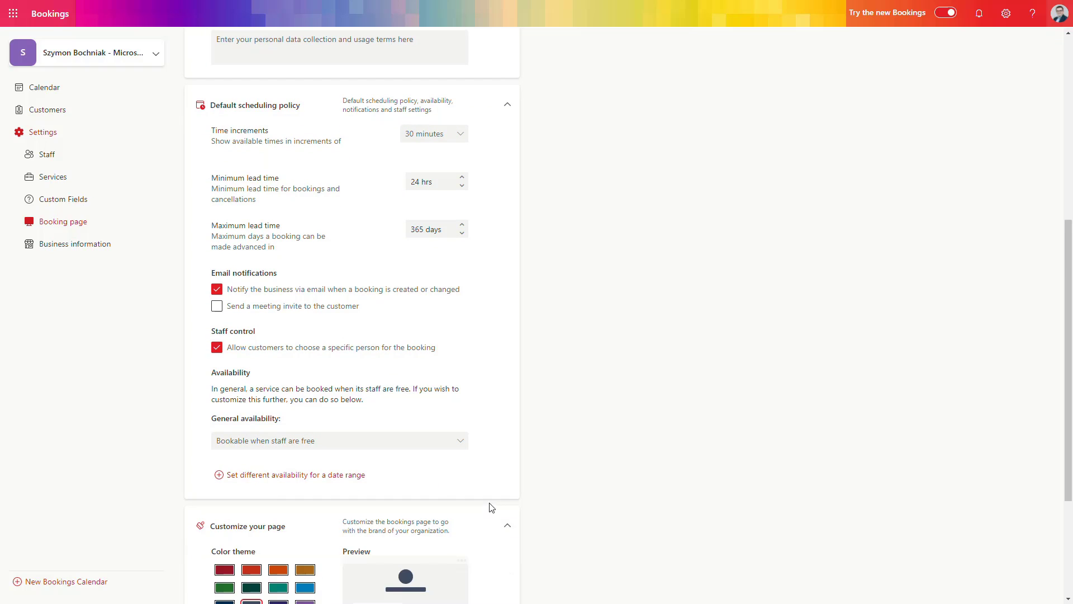
scroll(491, 506, down, 3)
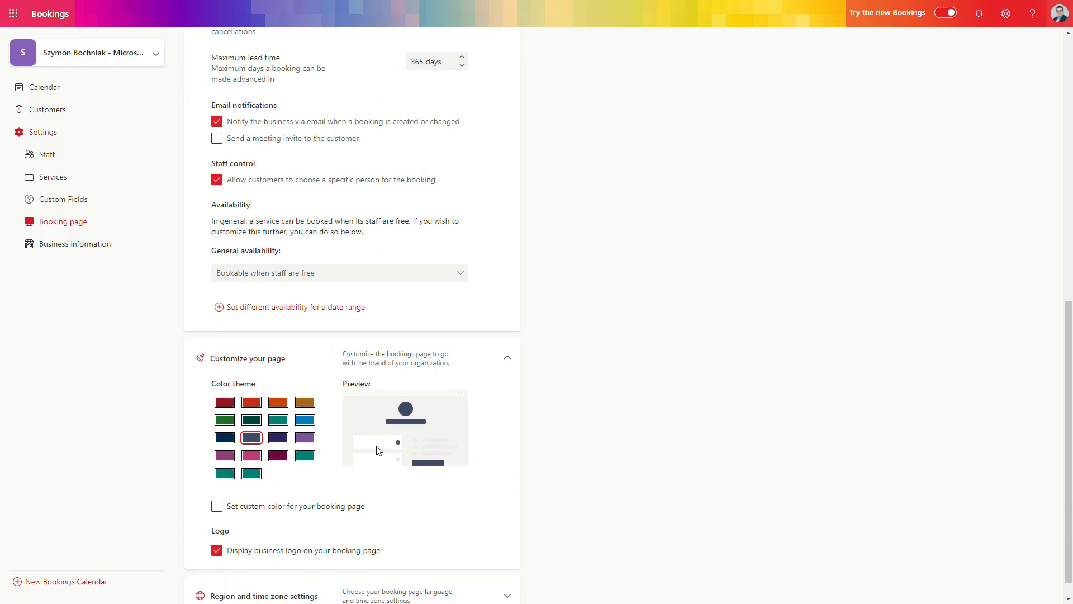
click(258, 474)
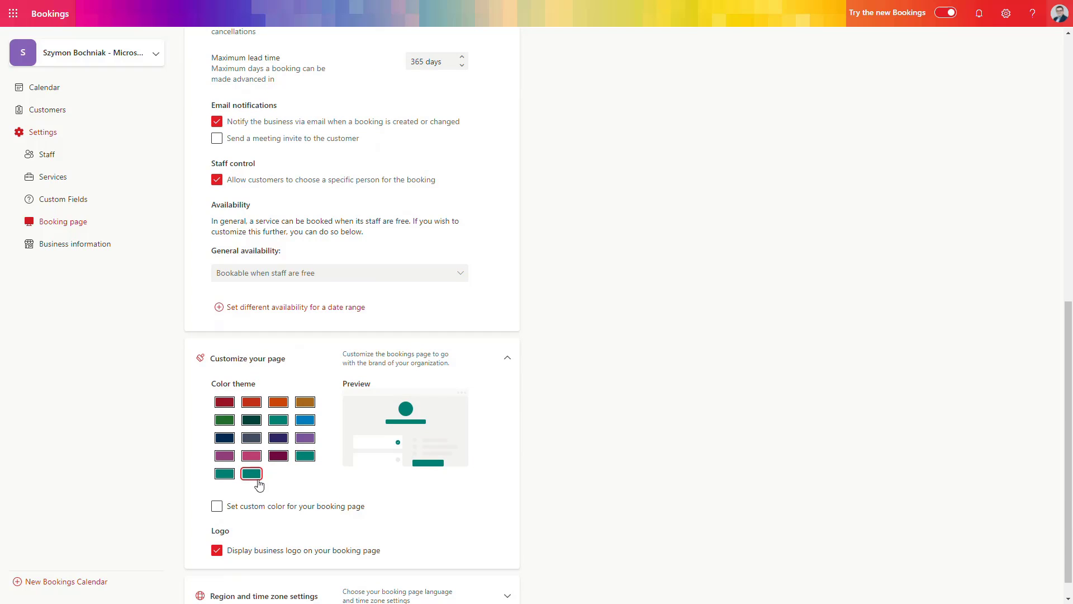
- Review the Region and time zone settings and save the booking page settings
scroll(310, 545, down, 1)
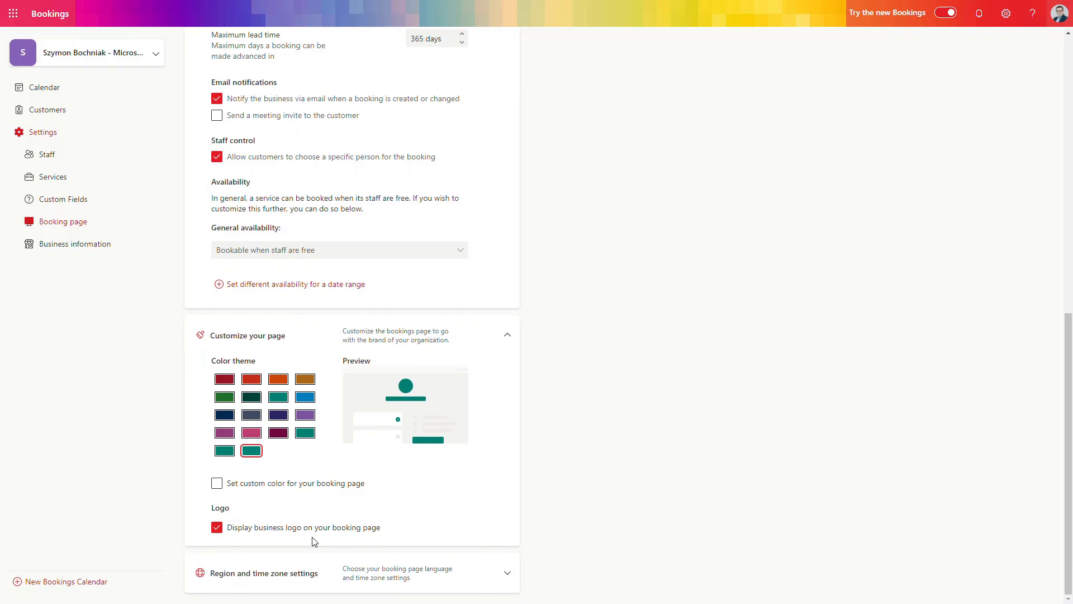
click(503, 572)
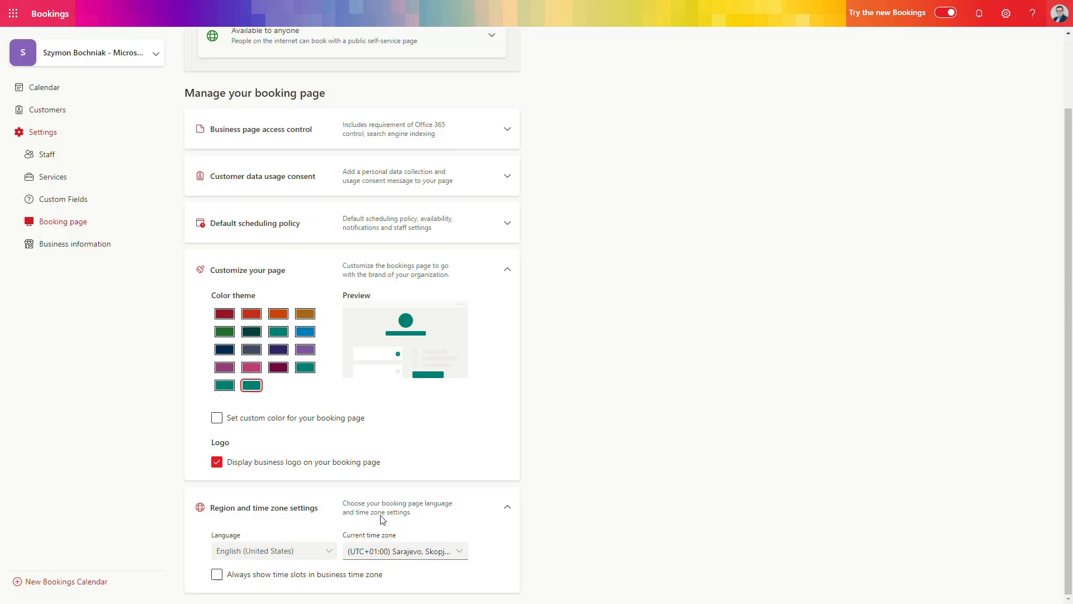
scroll(379, 517, up, 3)
click(220, 44)
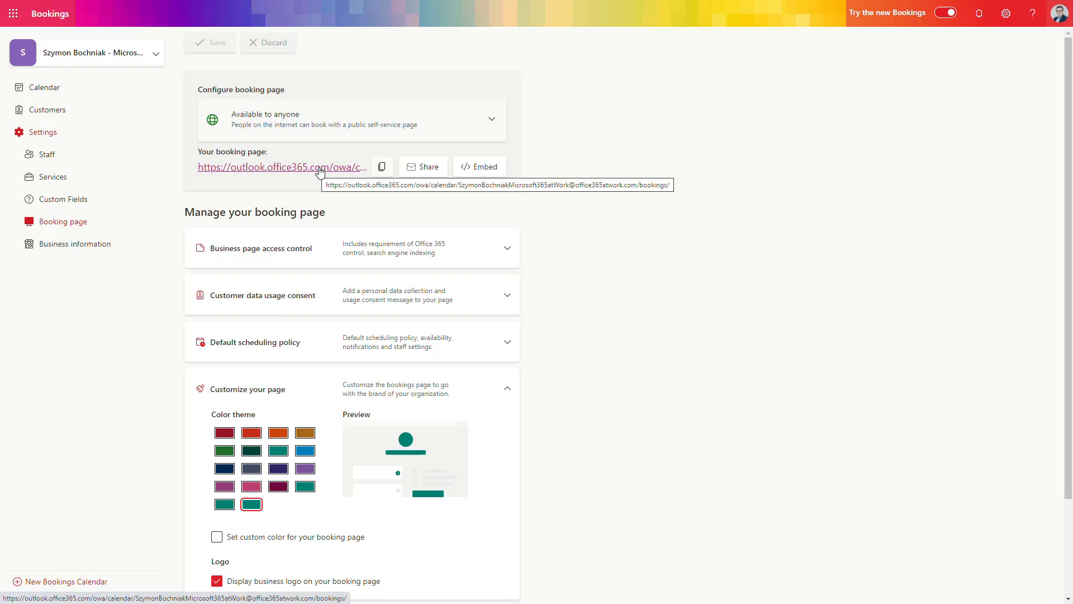
- Go to Business information under Settings in the left navigation
click(98, 249)
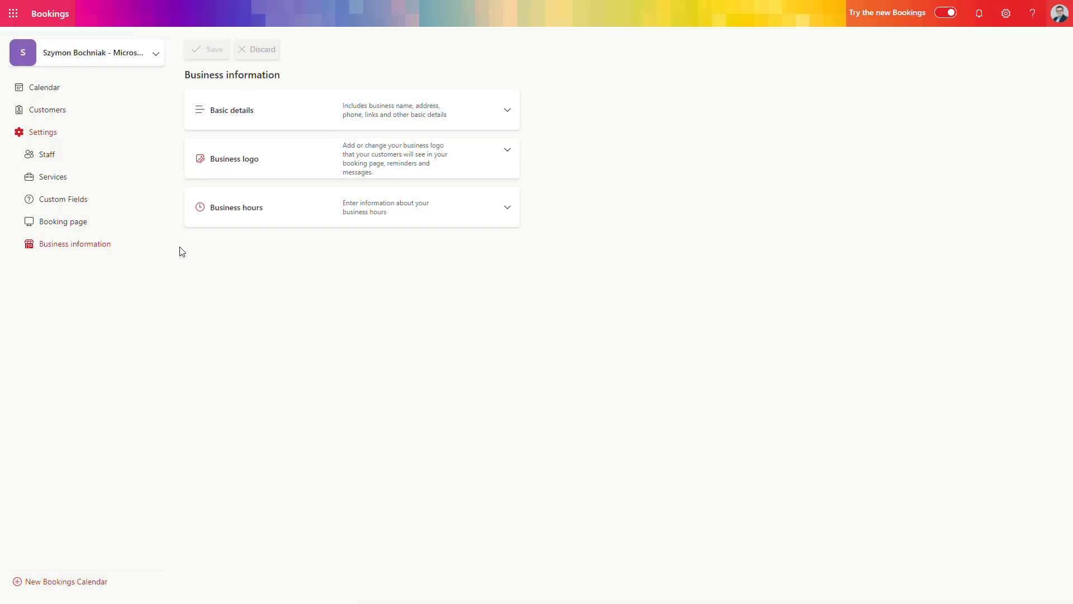
- Remove Friday's business hours to make it a day off, and add a business logo
click(506, 211)
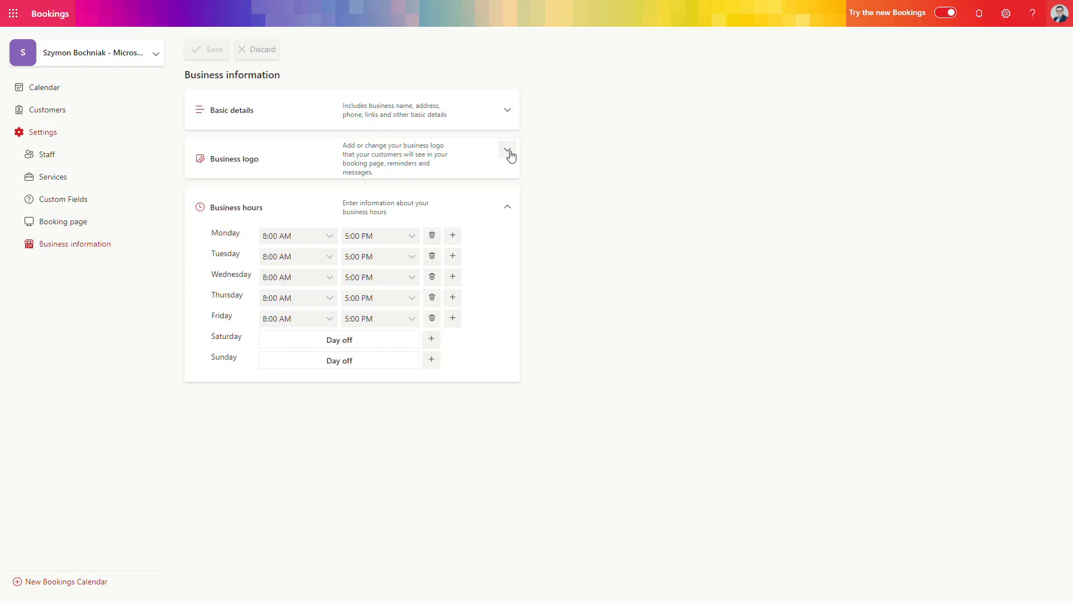
click(432, 319)
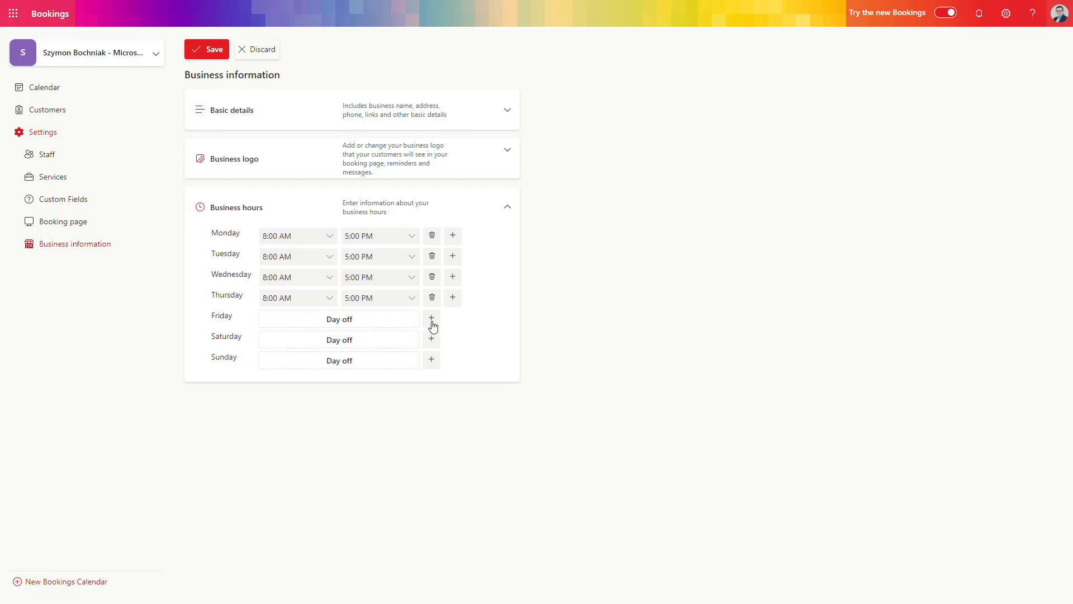
click(507, 149)
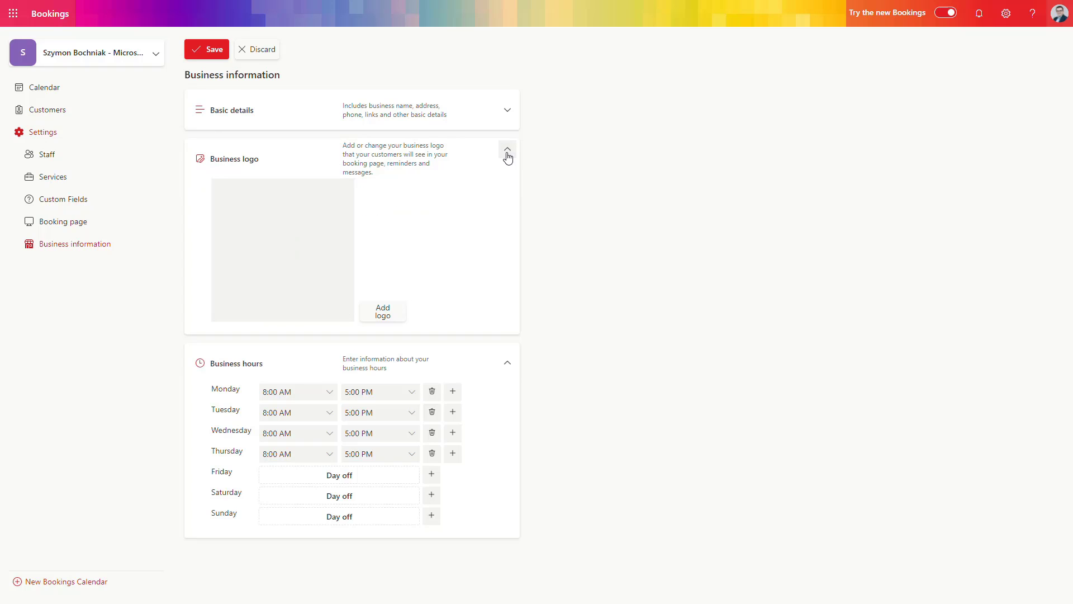
click(395, 312)
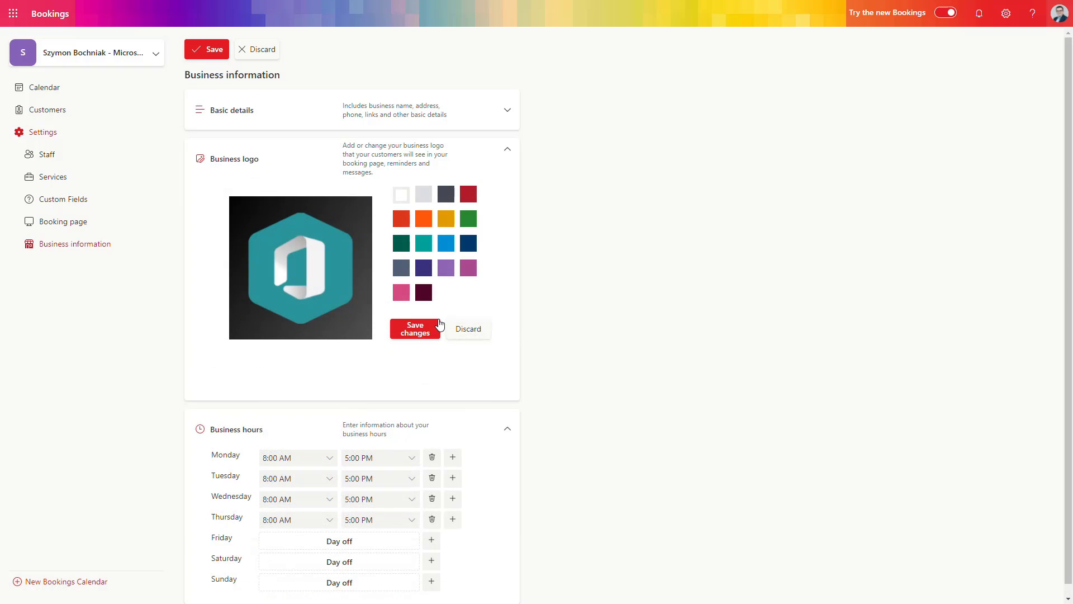
- Set the business type to IT support in basic details and save the business information
click(505, 110)
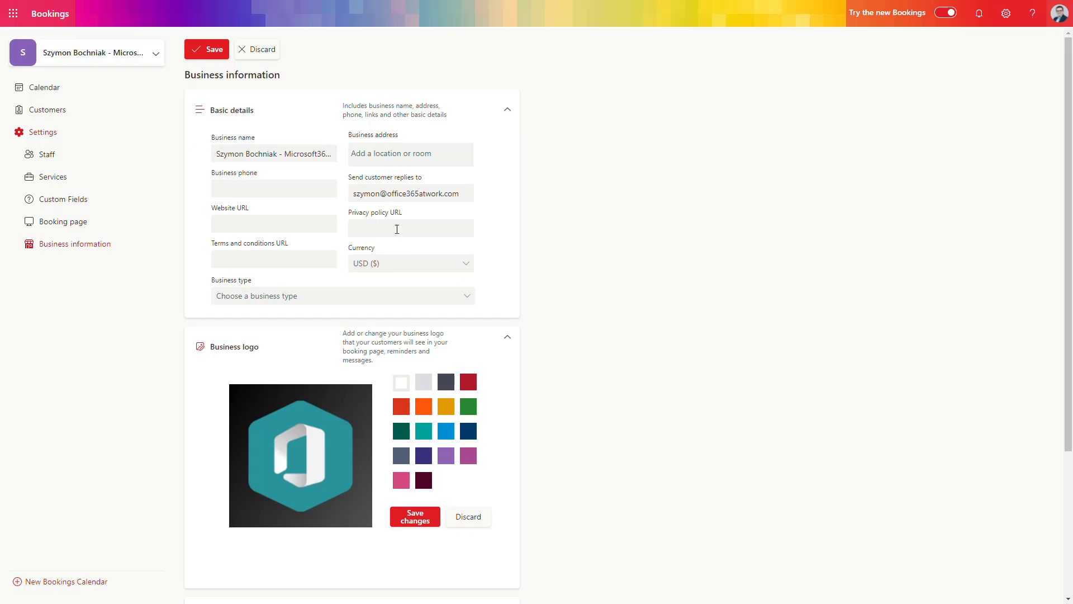
click(390, 298)
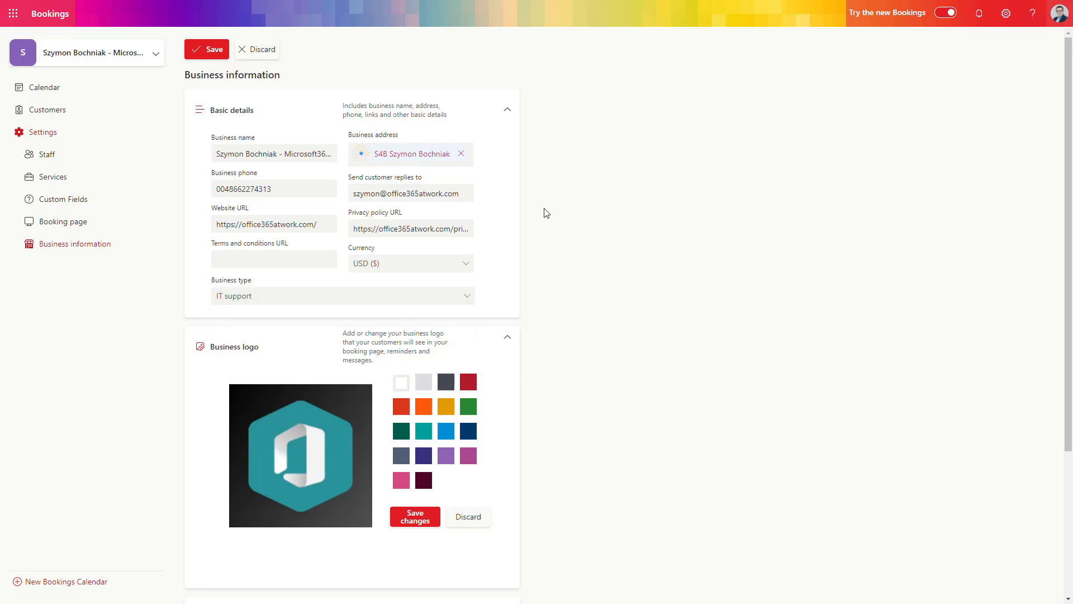
click(210, 52)
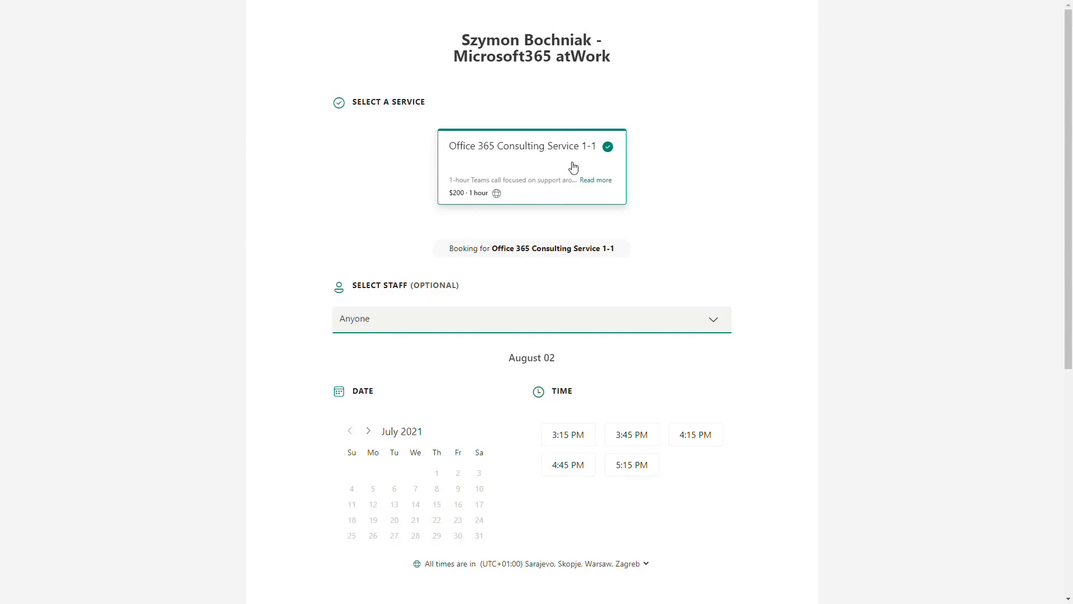
- On the public booking page, choose the staff member, August 23, 2021, and the 5:15 PM slot
click(511, 323)
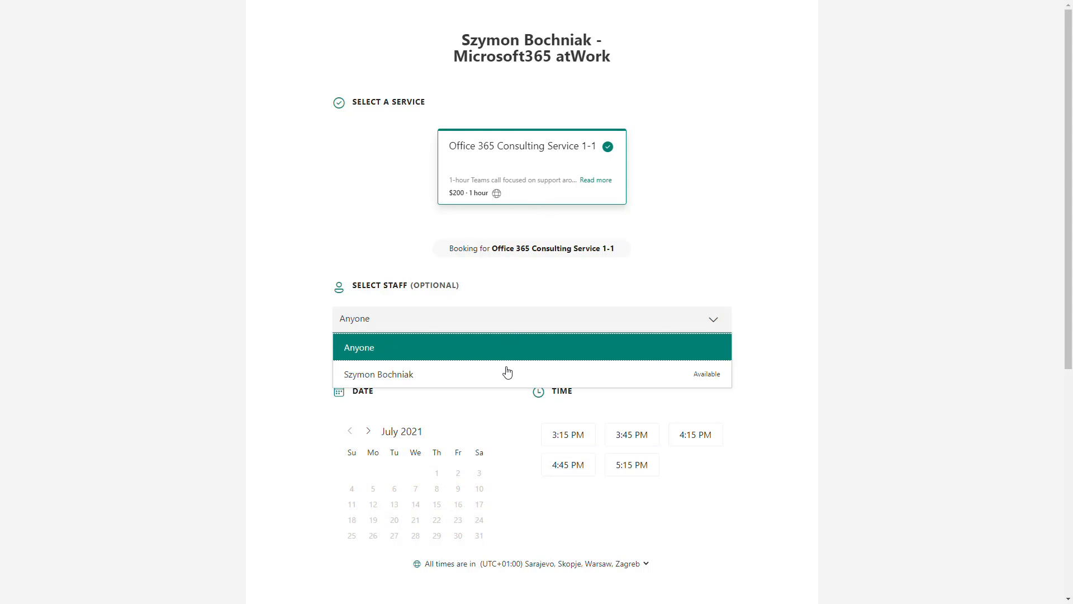
click(504, 382)
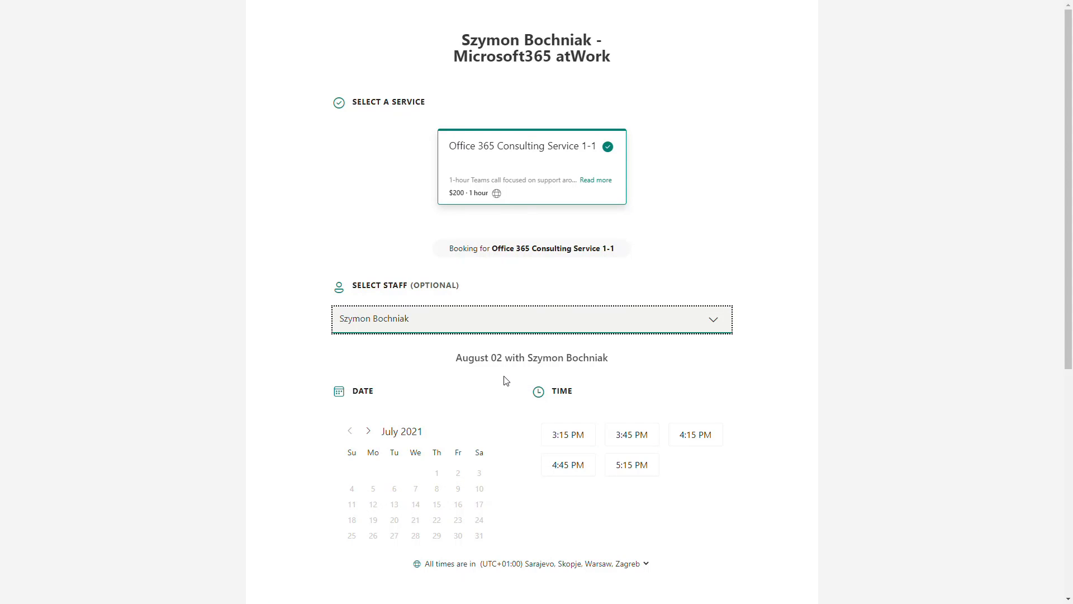
click(369, 432)
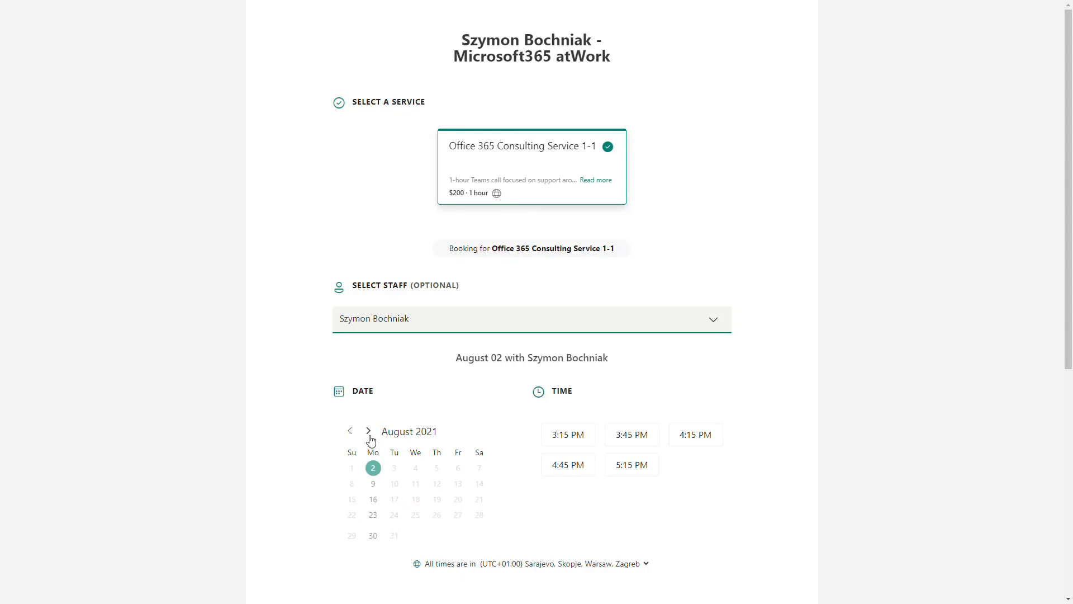
click(373, 515)
click(629, 468)
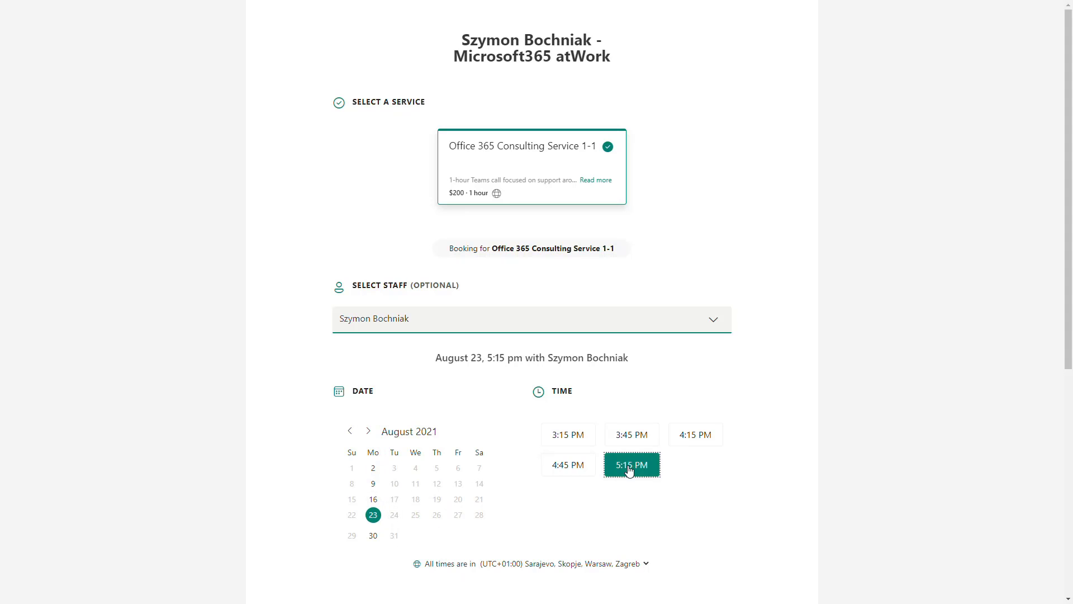
scroll(716, 420, down, 2)
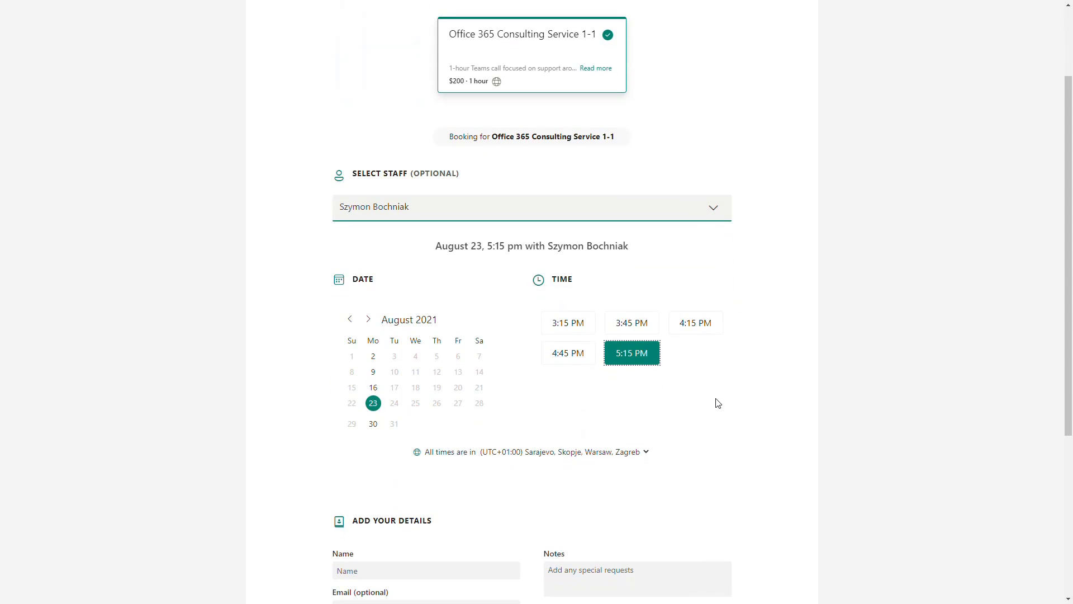
scroll(718, 403, down, 5)
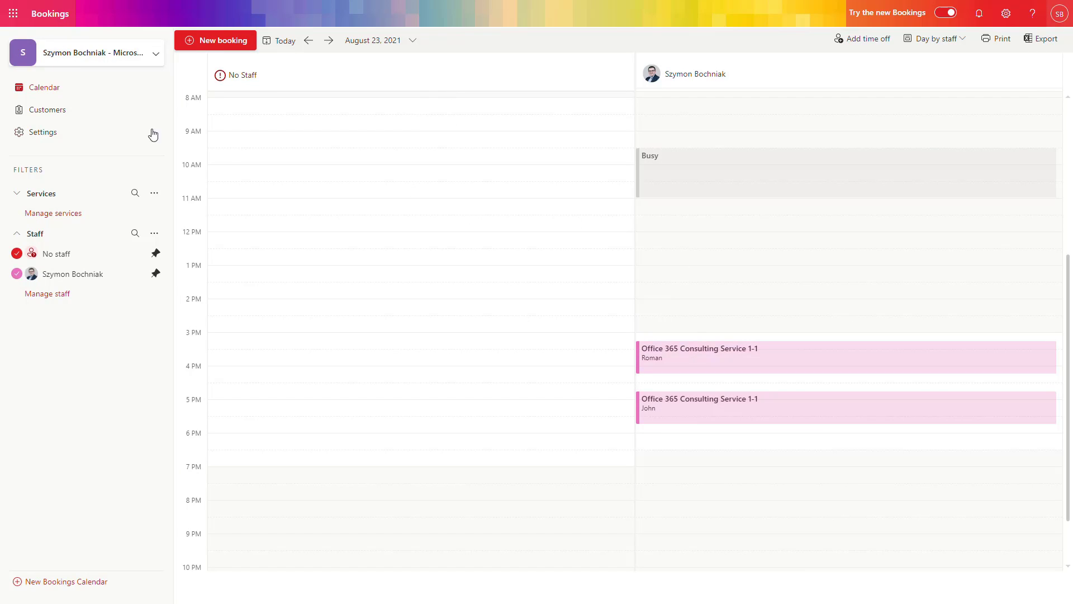
- Review the Customers list showing both booked customers
click(93, 109)
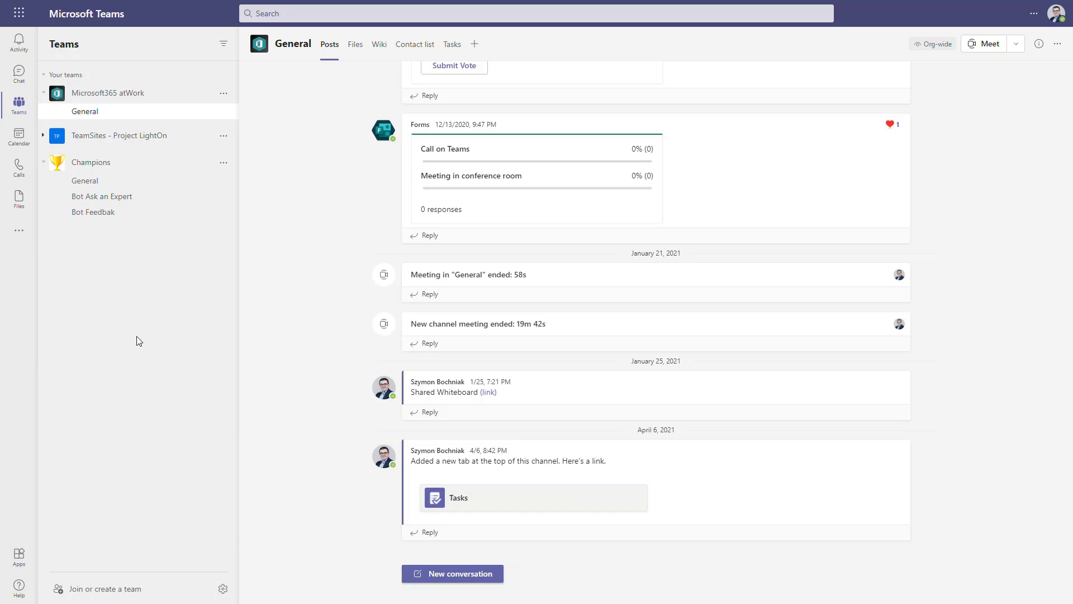
- Search the Teams app store for 'bookings' and add the Bookings app
click(19, 555)
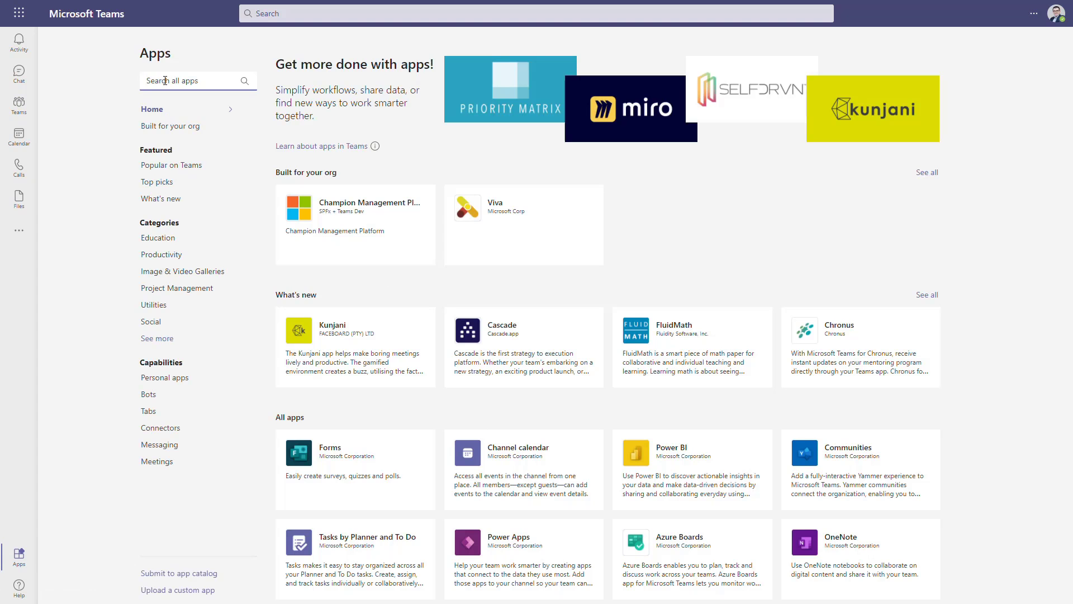
click(165, 81)
text(bookings)
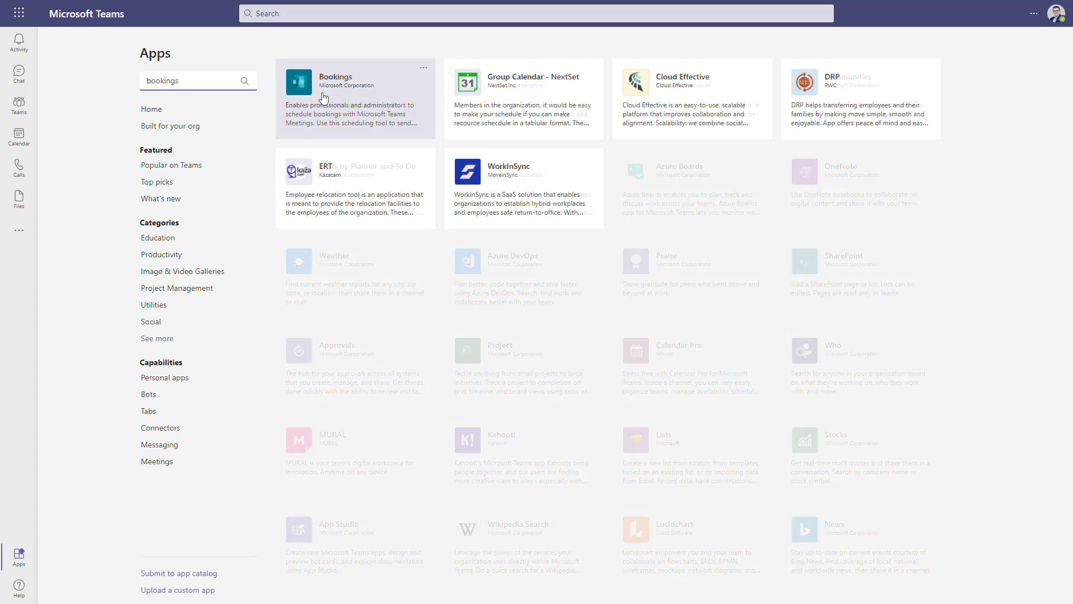
click(304, 100)
click(407, 194)
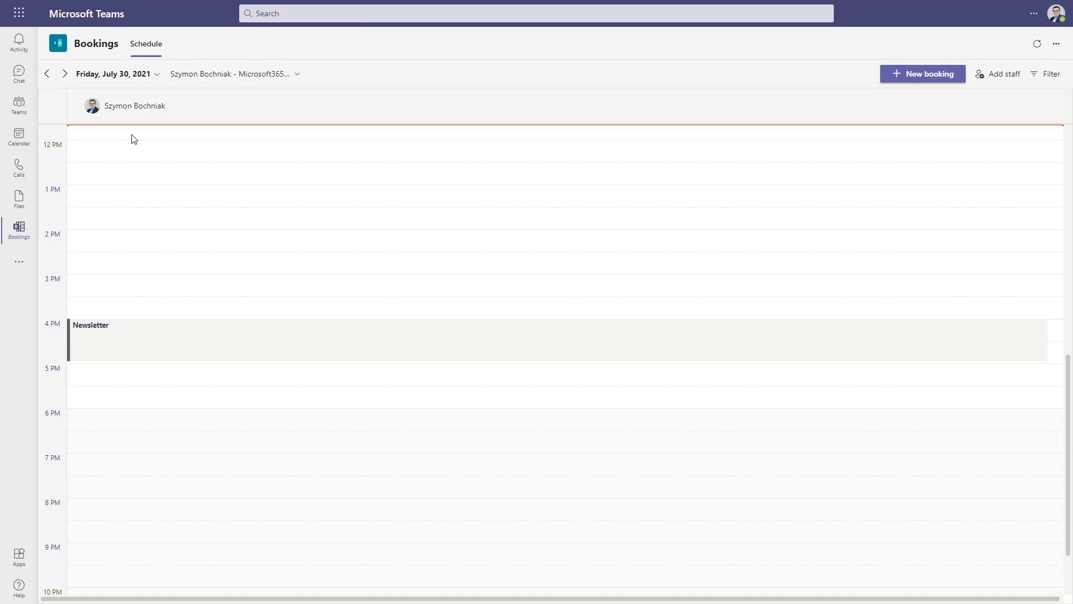
- Show the Bookings schedule for Monday, August 23, 2021 with both consulting appointments
click(121, 78)
click(183, 97)
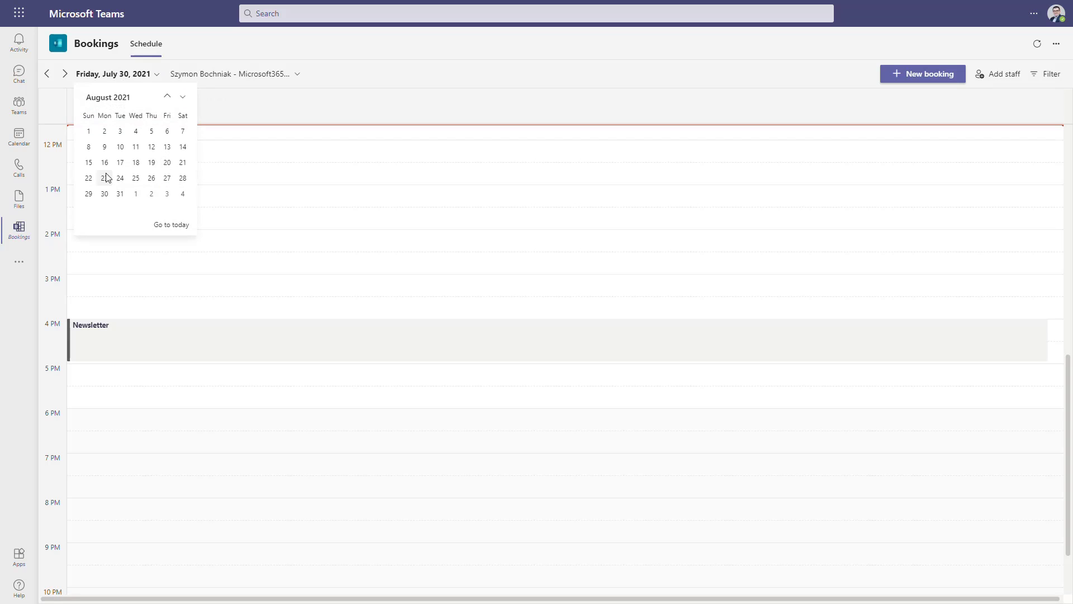
click(105, 178)
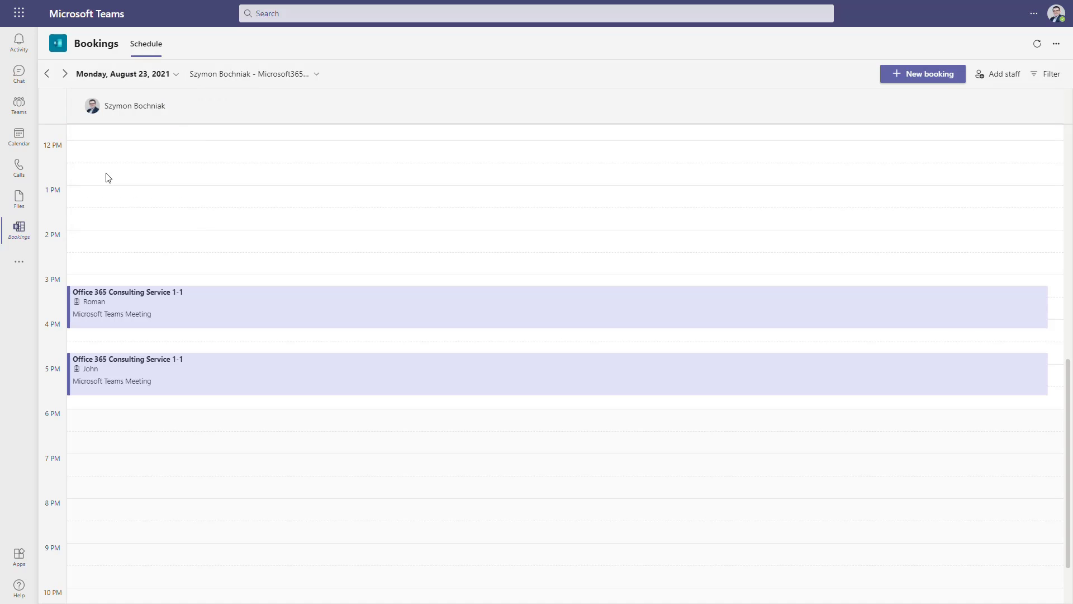
click(23, 140)
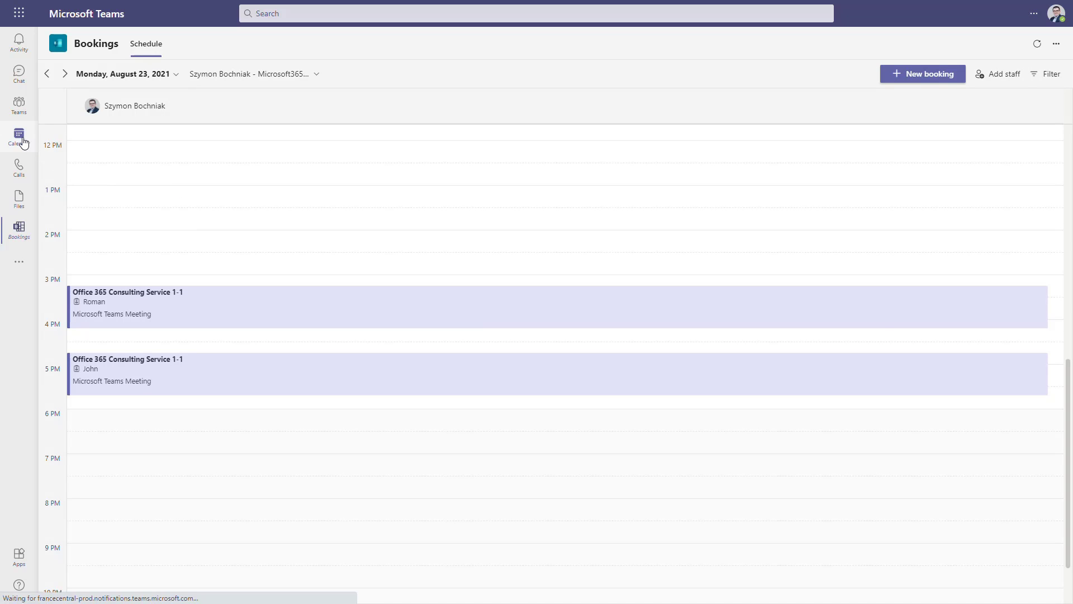